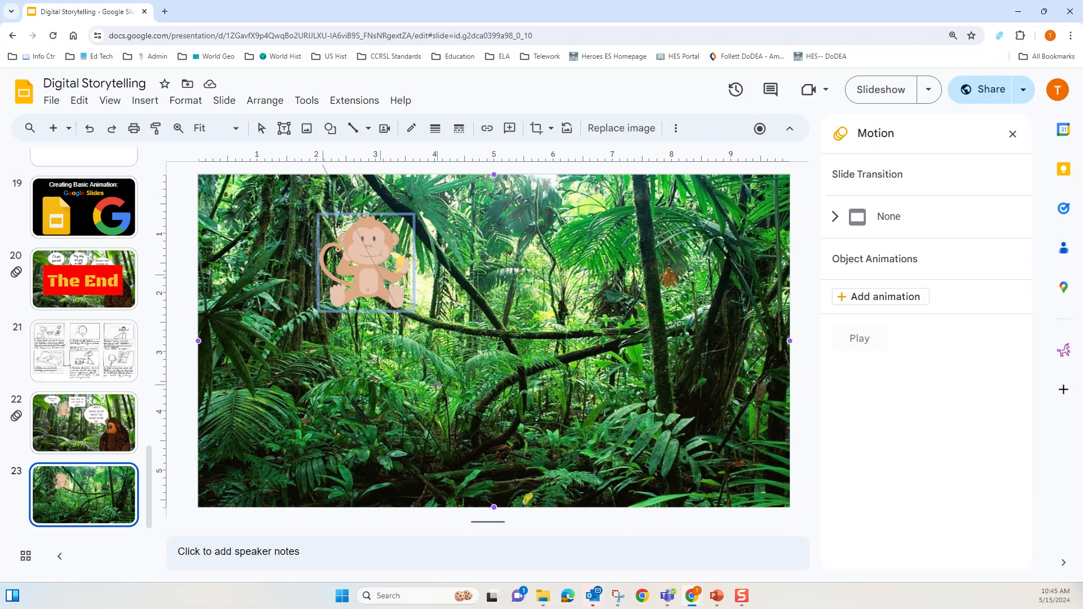
Draw a straight line and adjust both ends so it slants from just above the slide's top edge across the monkey to below its feet.
click(449, 383)
mouse_move(448, 383)
mouse_down()
mouse_move(281, 369)
mouse_move(416, 386)
mouse_up()
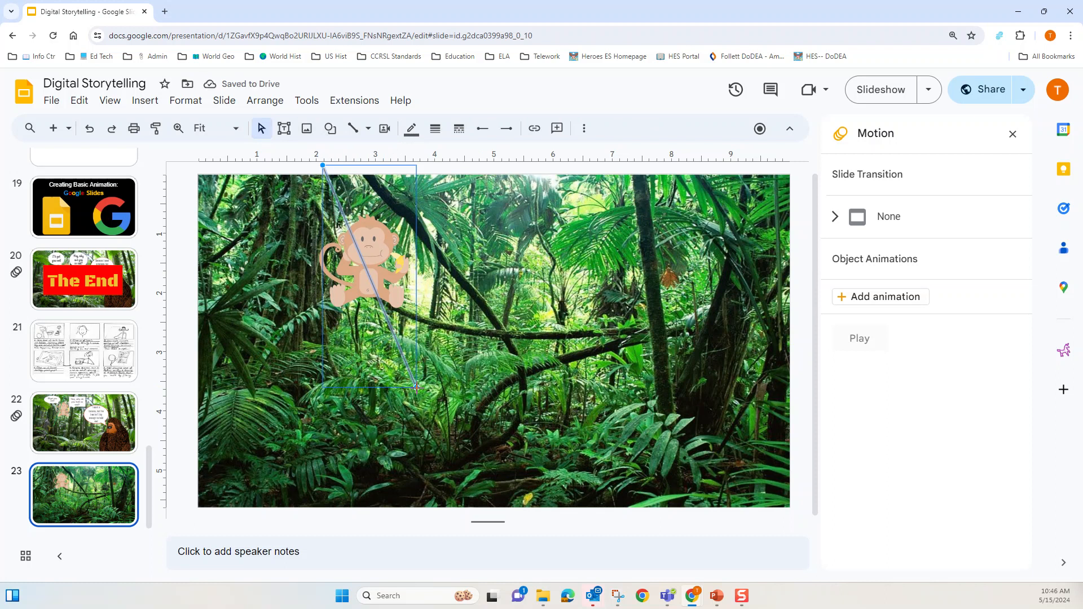
drag(416, 387, 368, 374)
drag(322, 164, 398, 173)
drag(368, 374, 286, 342)
drag(398, 173, 366, 170)
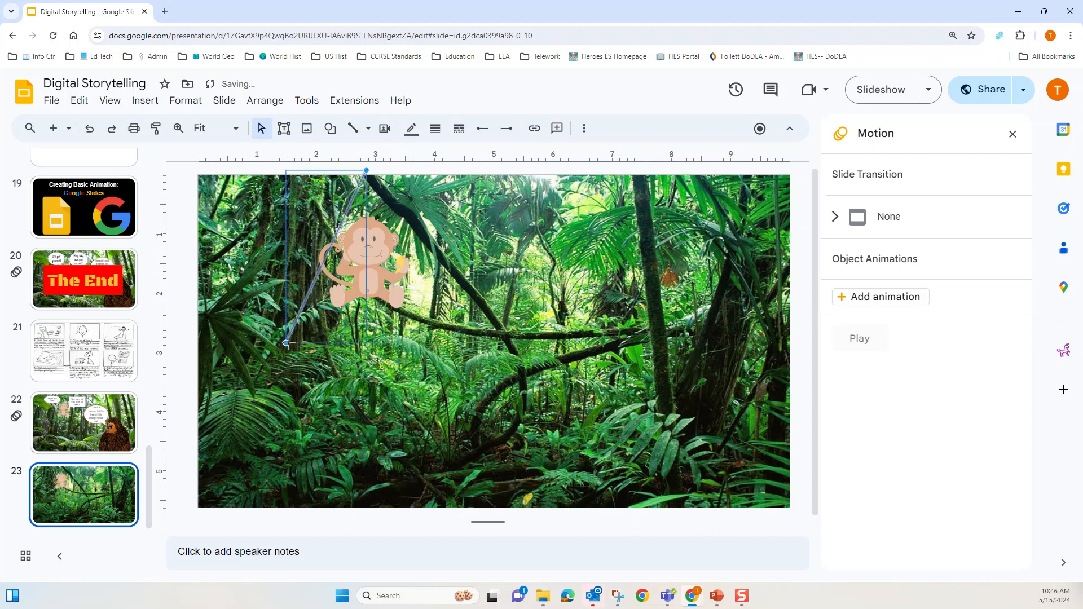
drag(286, 343, 323, 357)
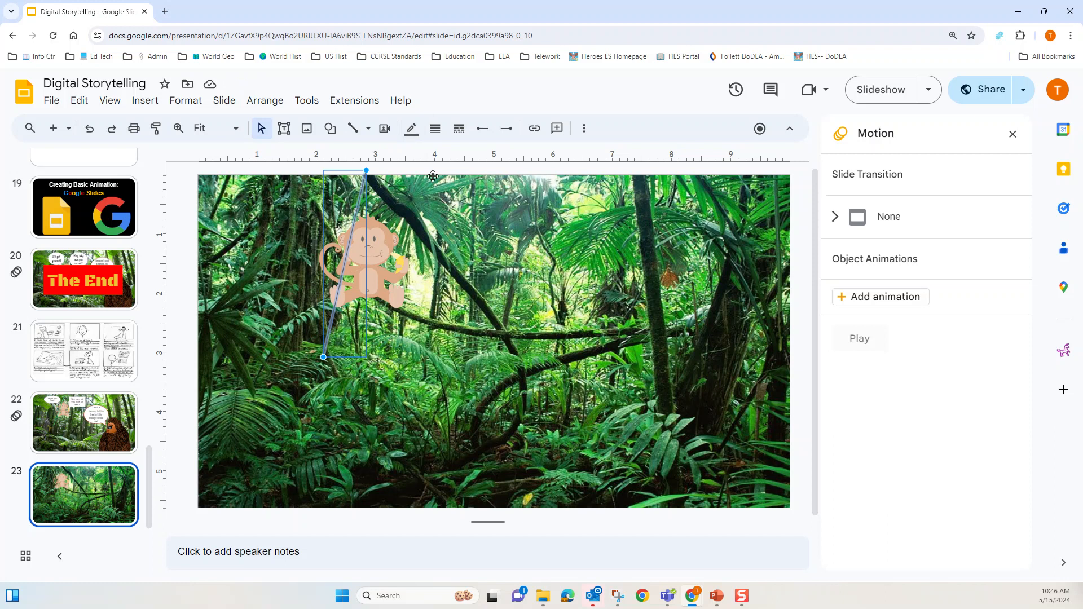
Color the line with the custom green and set its weight to 4px.
click(412, 129)
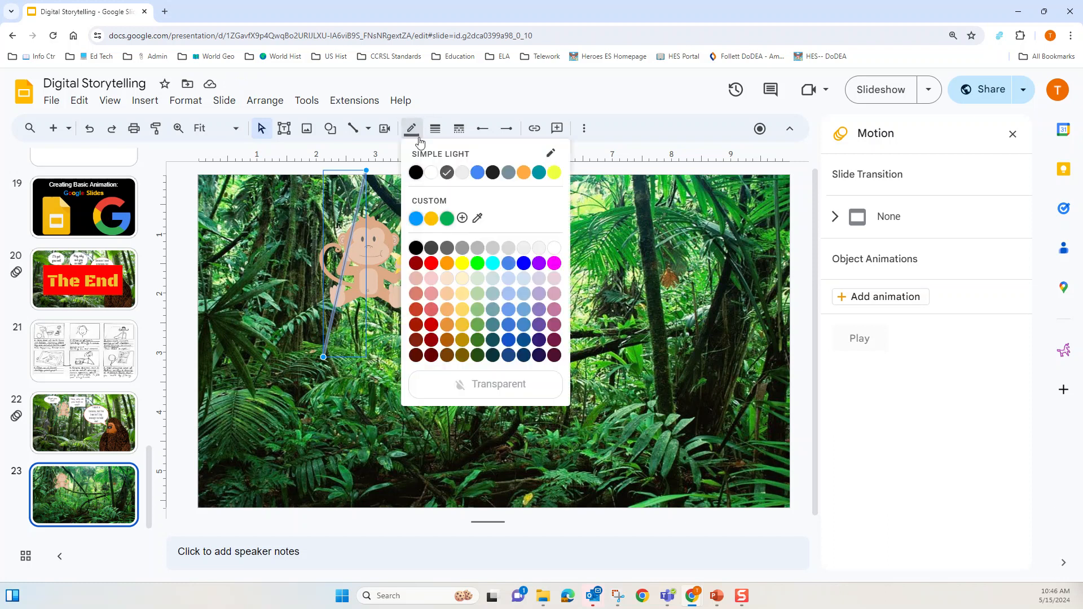
click(448, 221)
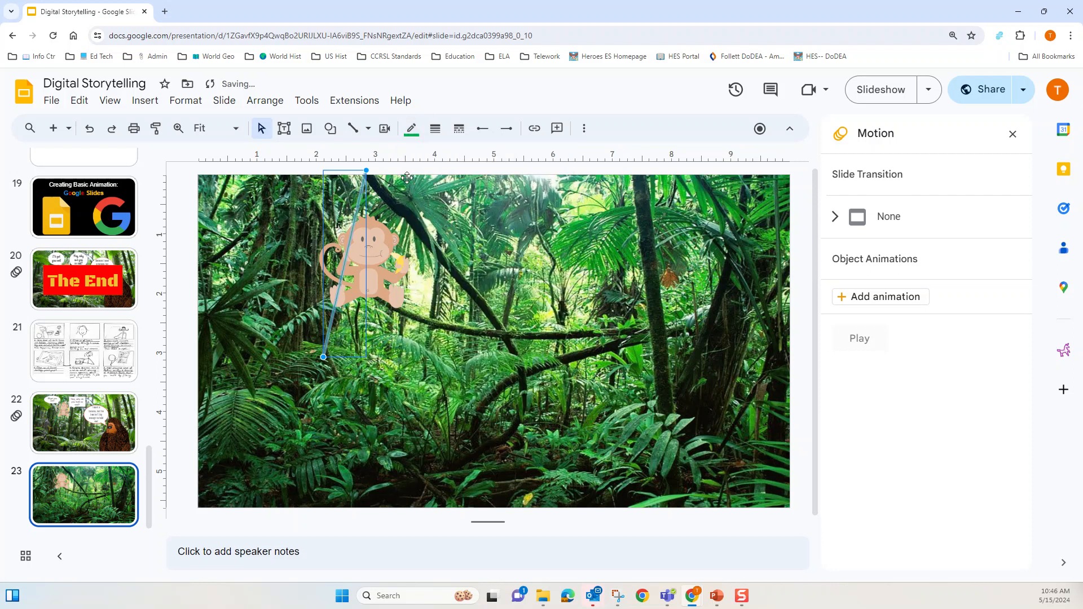
click(435, 130)
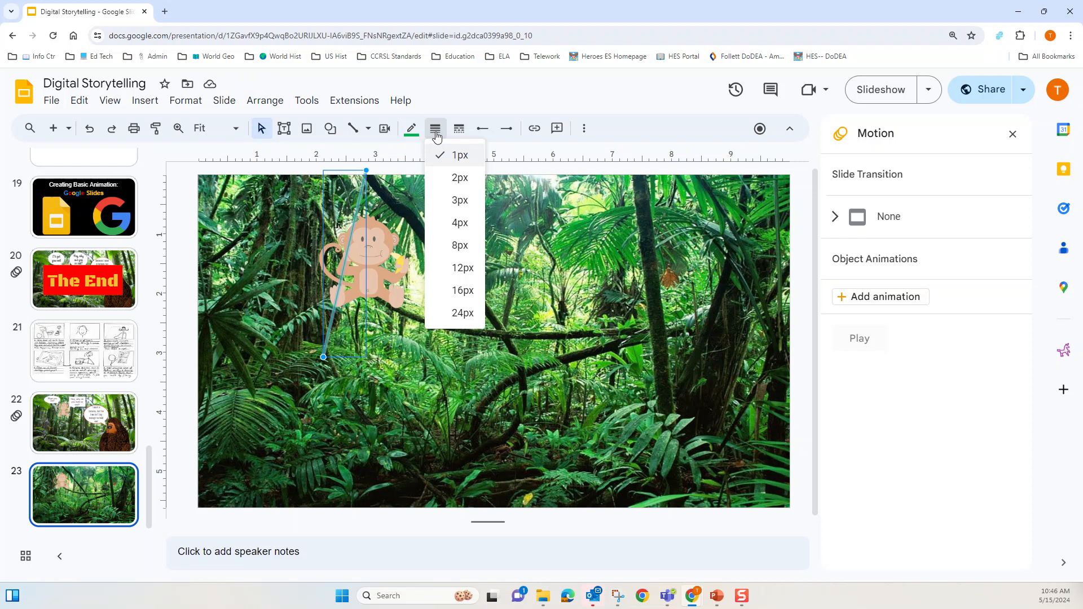
click(465, 224)
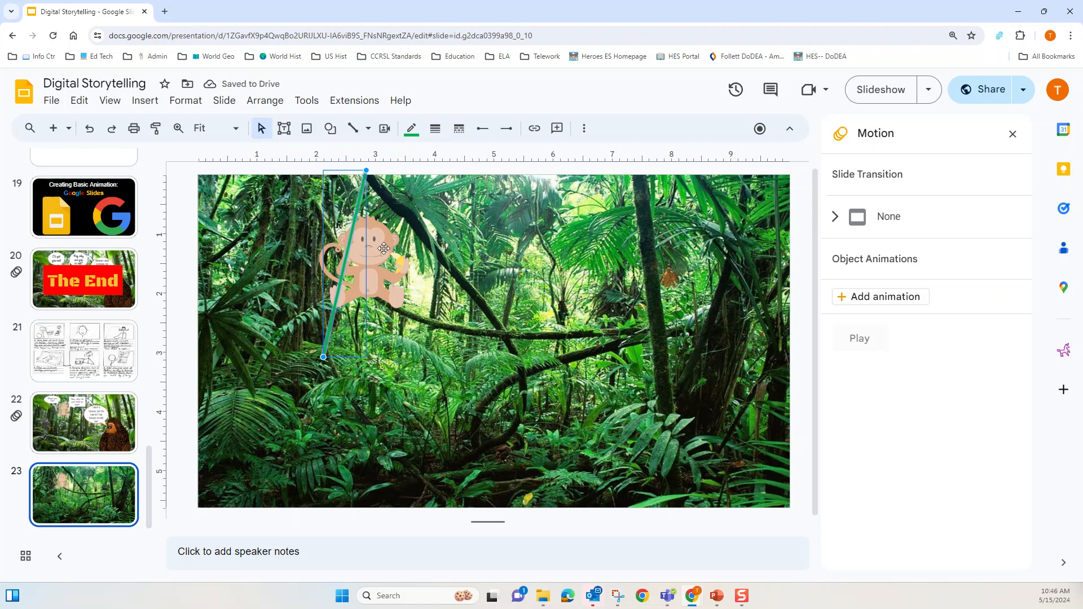
click(391, 169)
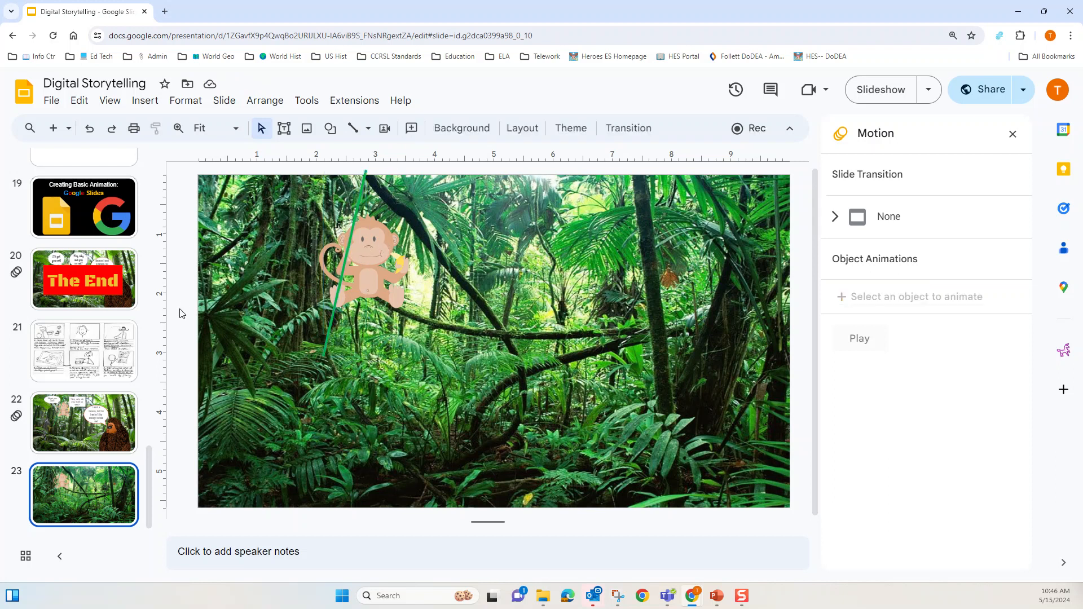
Select the green line together with the monkey picture and group them.
click(359, 195)
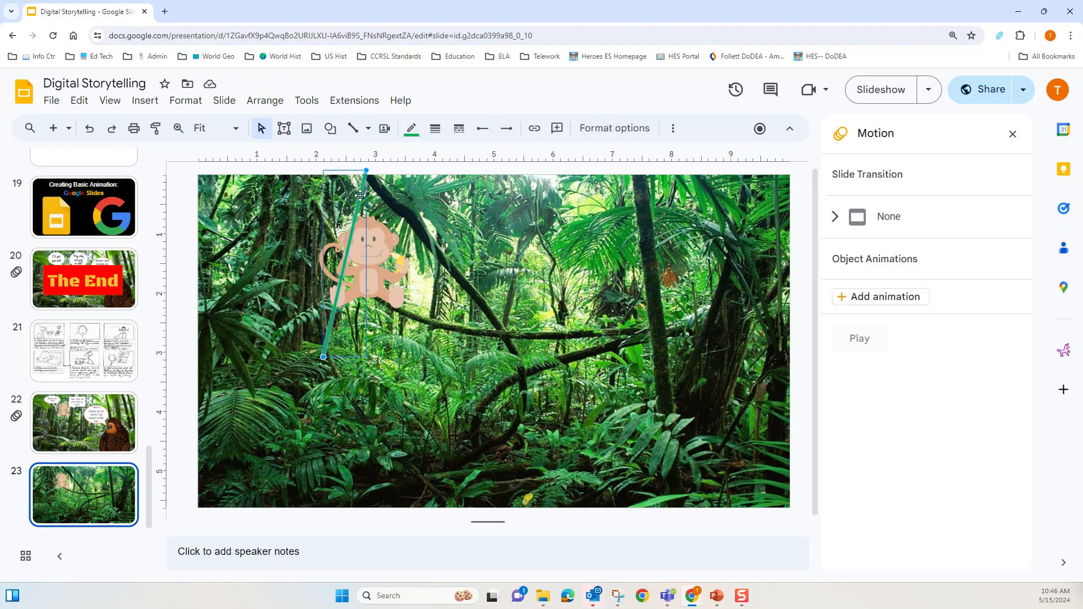
shift+click(386, 243)
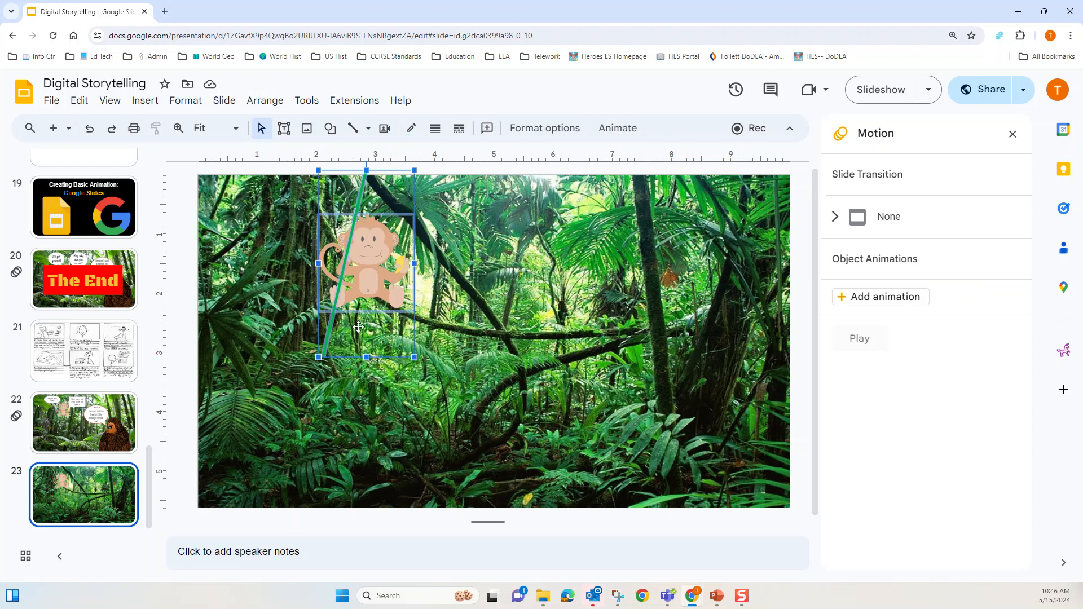
right_click(369, 255)
mouse_move(370, 261)
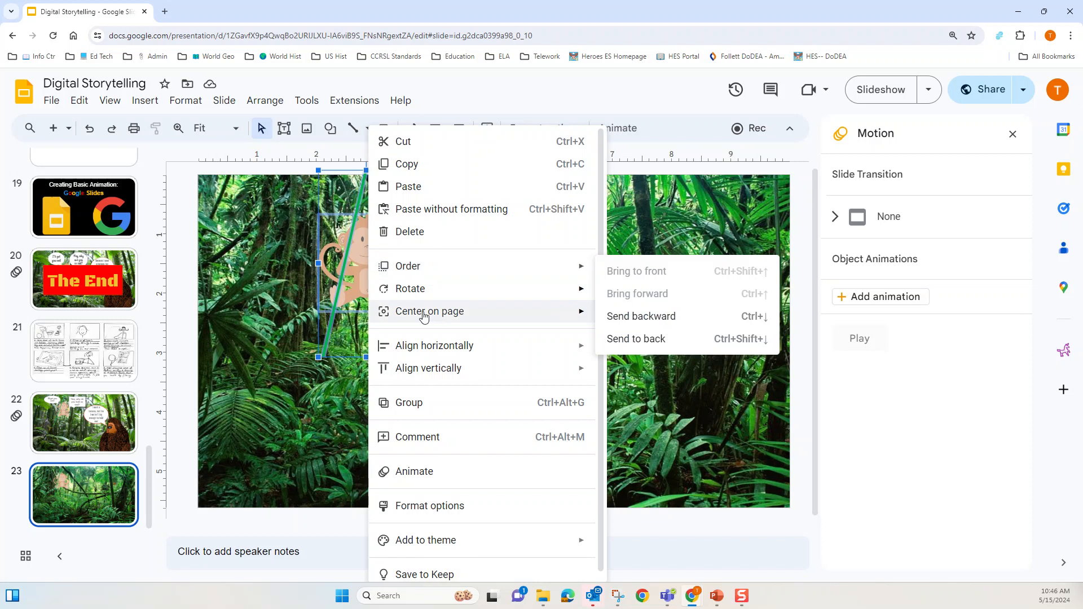
click(421, 403)
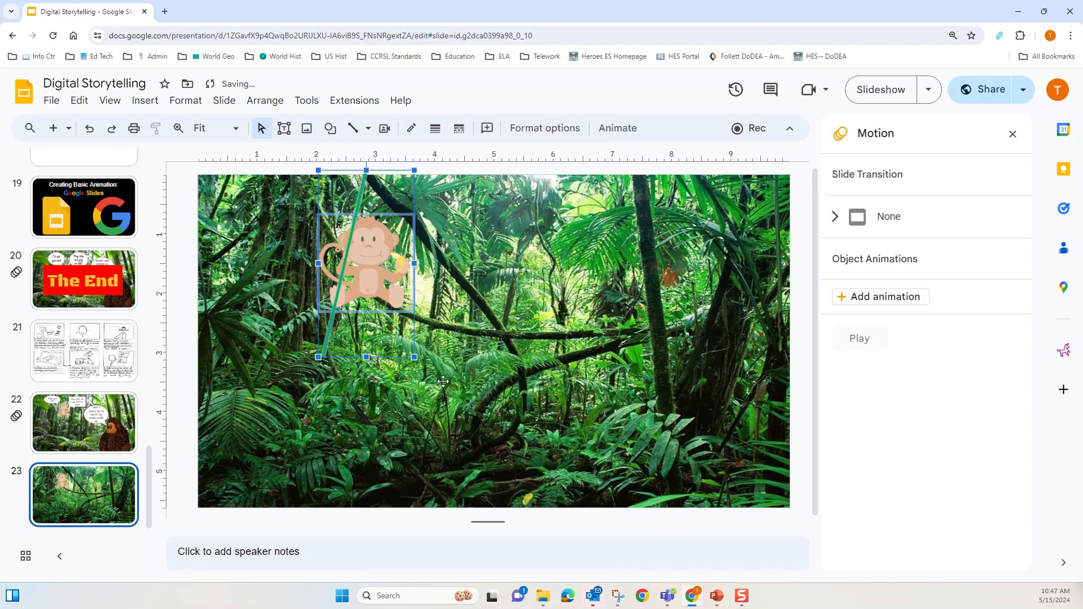
Move the grouped monkey and line around the slide, finishing slightly right of their original spot in the slide's upper-left area.
drag(415, 274, 544, 286)
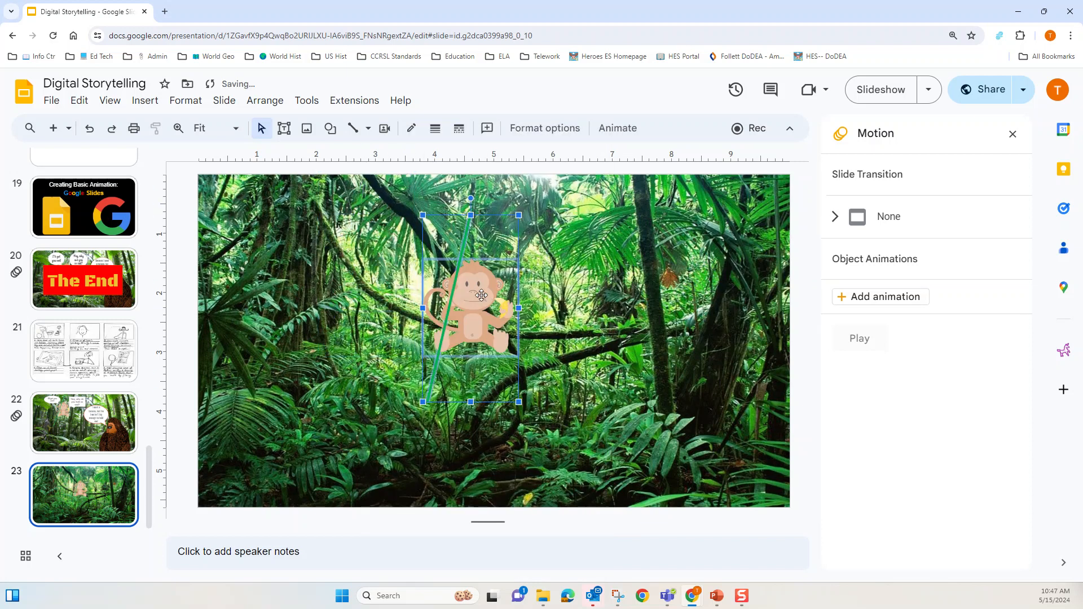
drag(446, 295, 330, 282)
drag(406, 284, 354, 255)
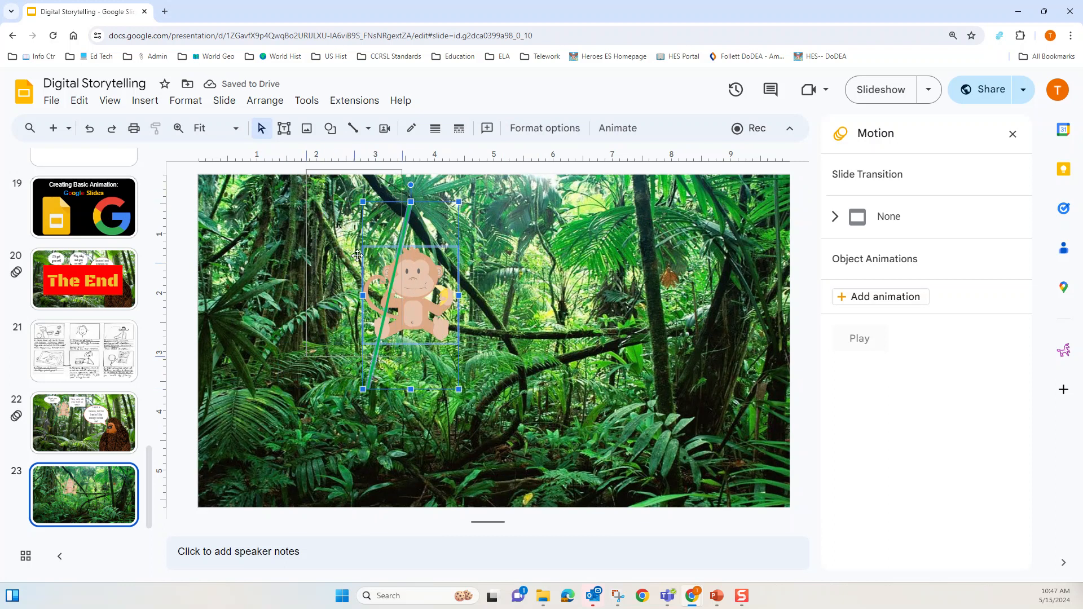
click(189, 300)
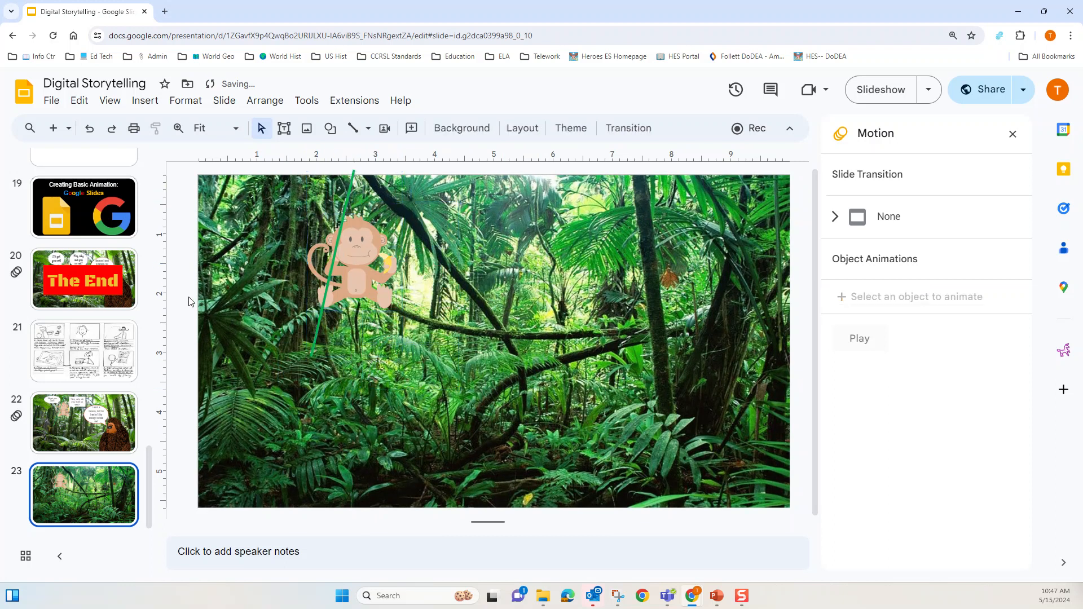
drag(358, 252, 383, 252)
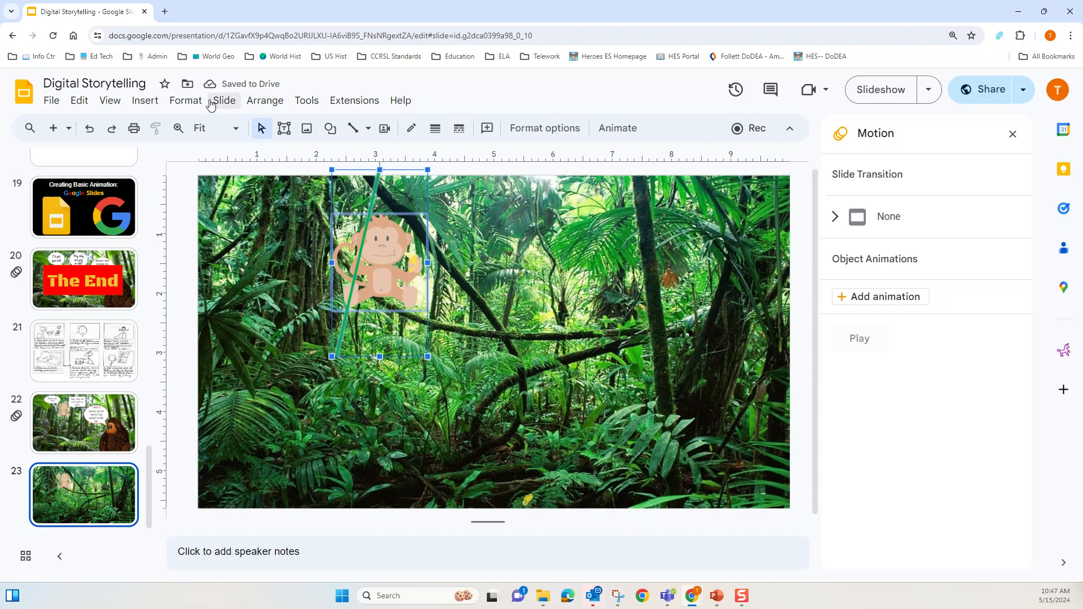
Search the web images for "gorilla clipart" in place of the monkey search.
click(141, 104)
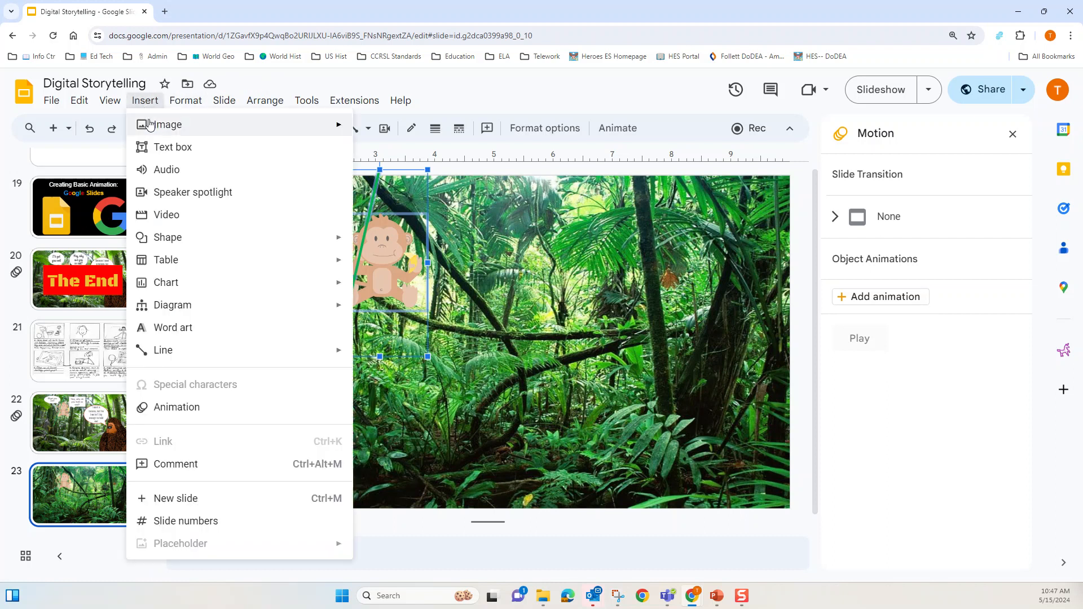
mouse_move(149, 125)
click(413, 152)
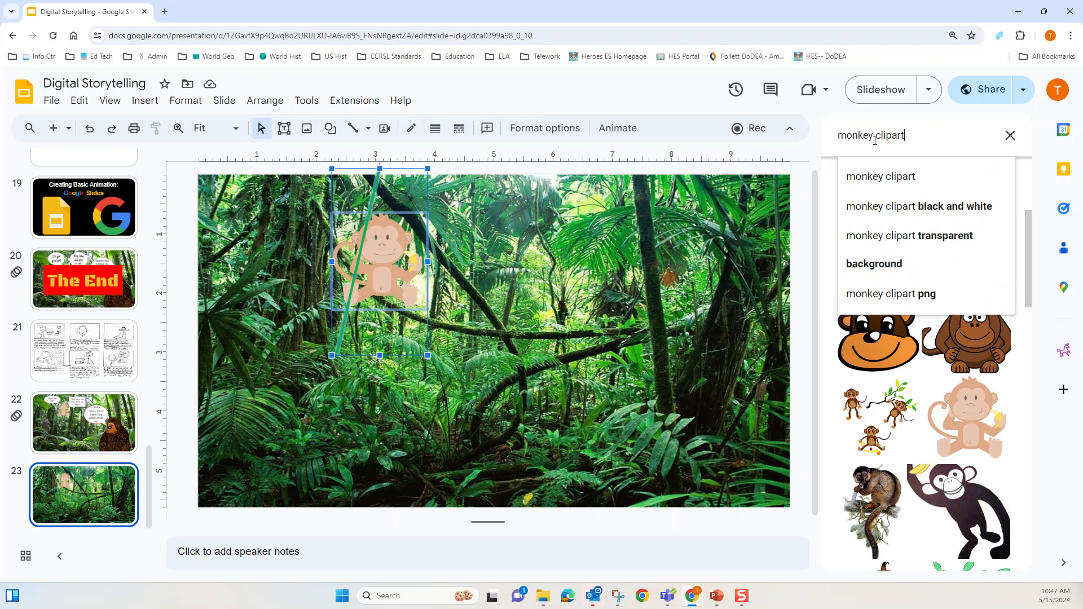
drag(863, 133, 761, 133)
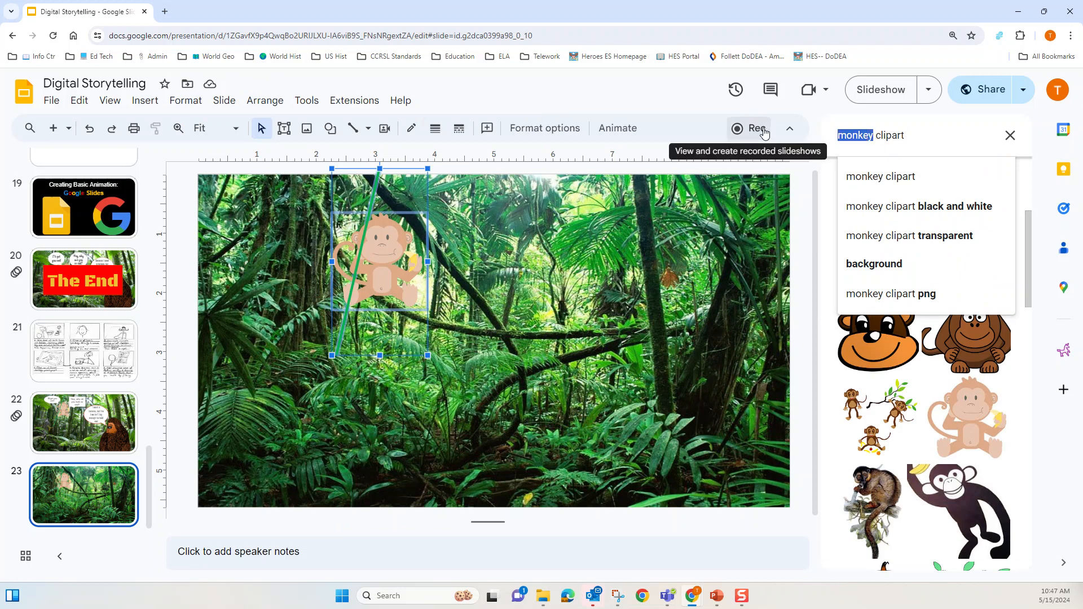
text(gorilla)
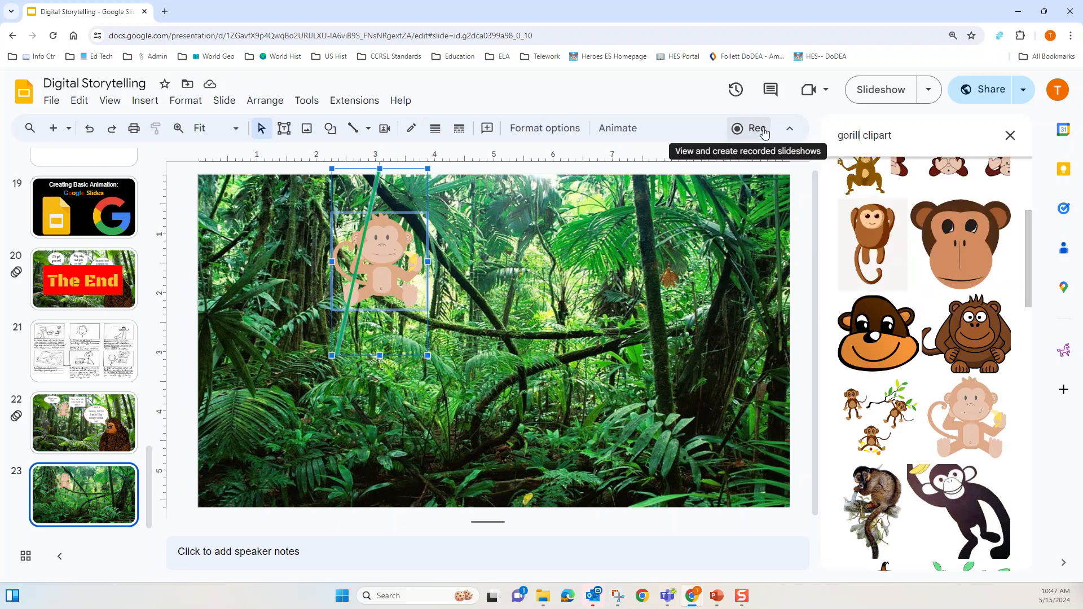
key(Return)
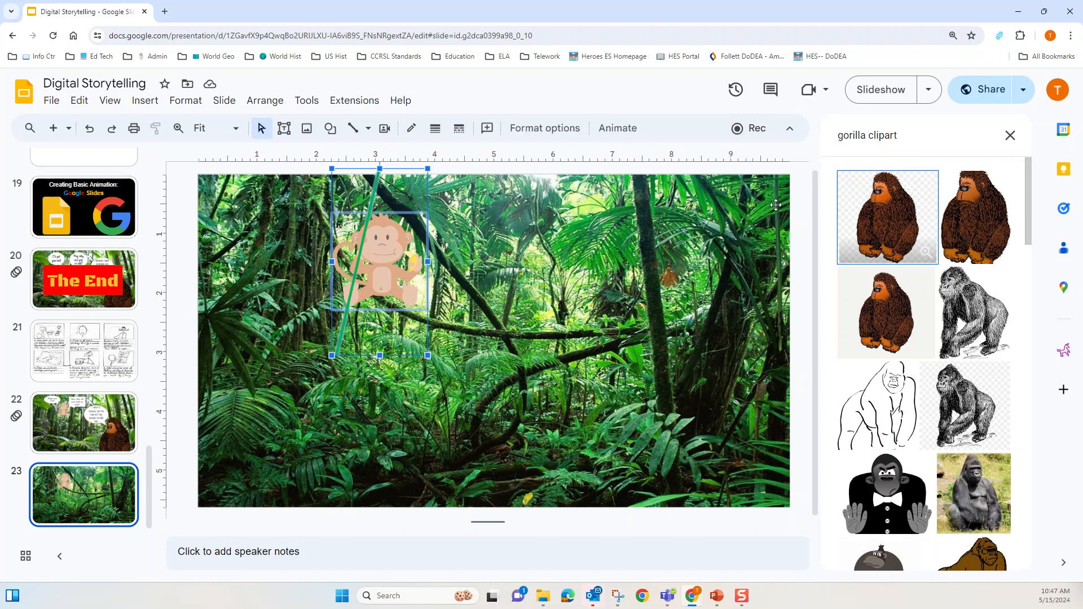
Try inserting the first gorilla picture from the results into the slide, and undo the insertion.
click(890, 232)
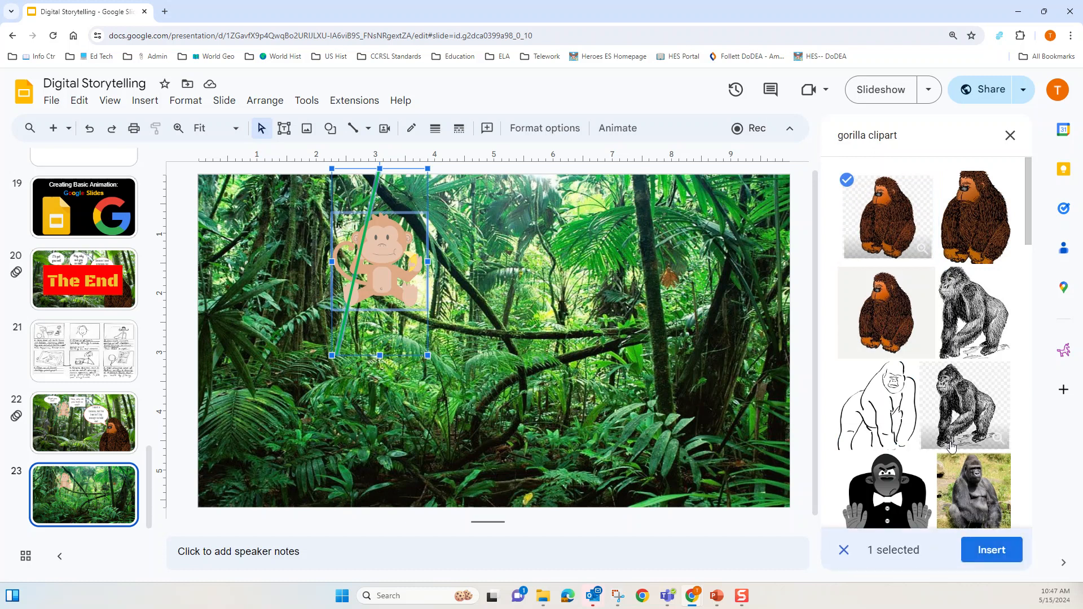
click(991, 550)
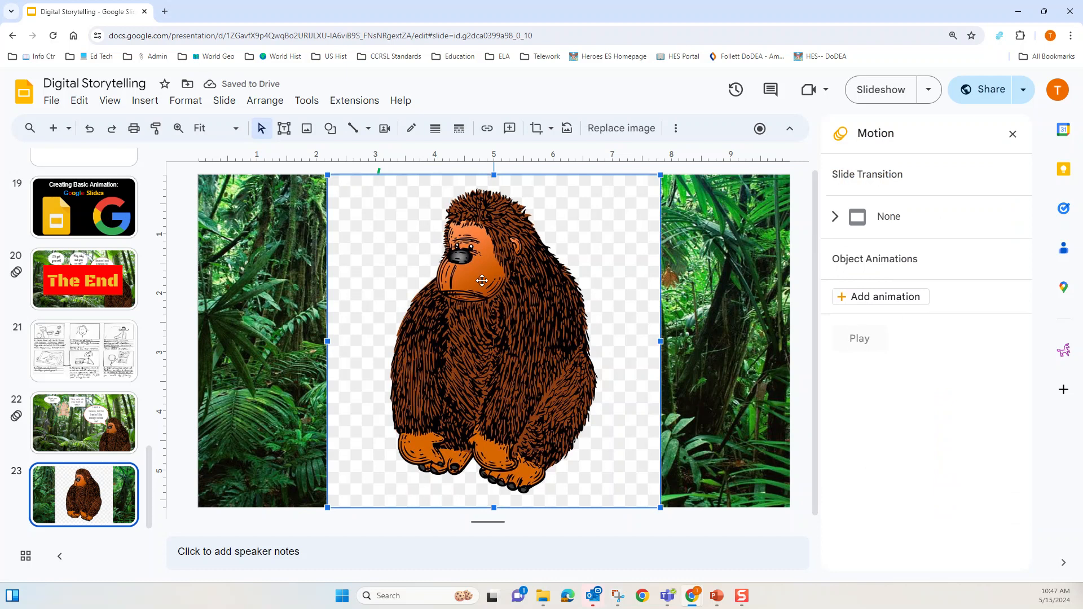
click(84, 129)
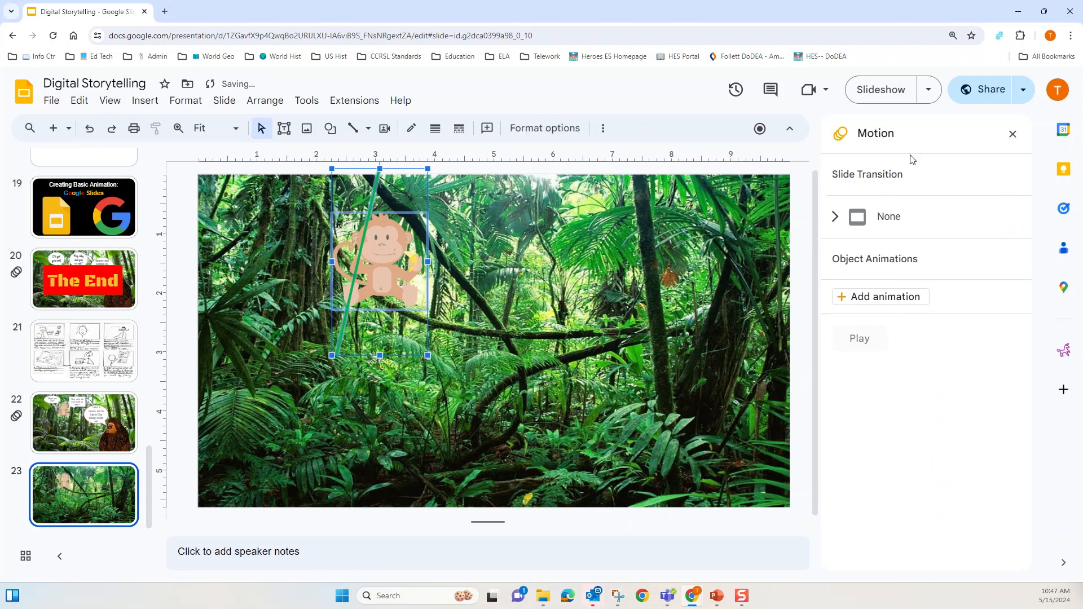
Reopen the gorilla clipart web results and place the second brown gorilla picture in the right half of the slide.
click(145, 101)
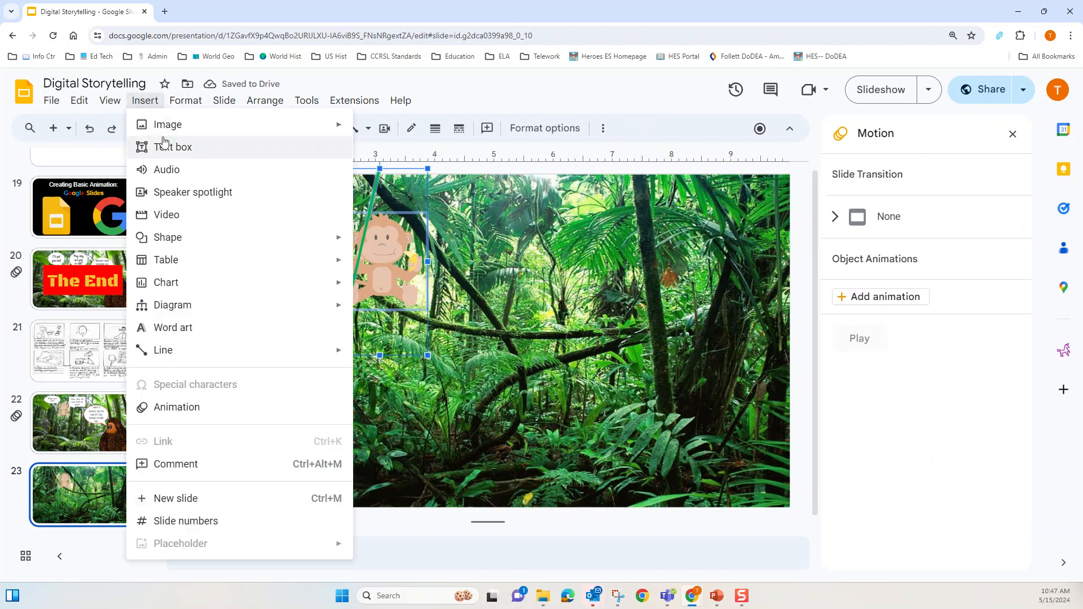
mouse_move(169, 128)
click(395, 152)
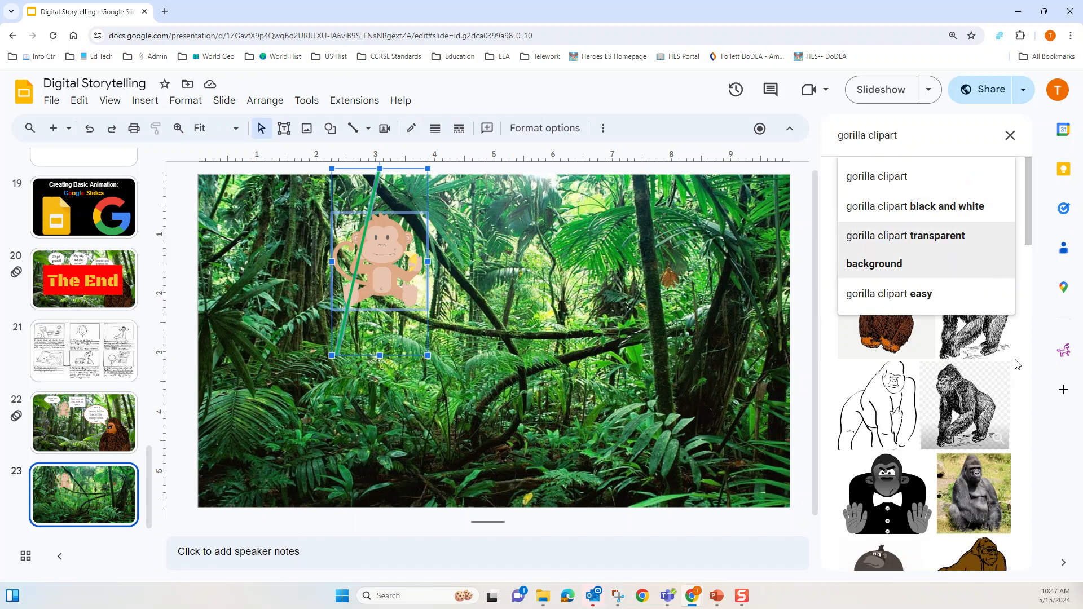
drag(1030, 235, 1035, 227)
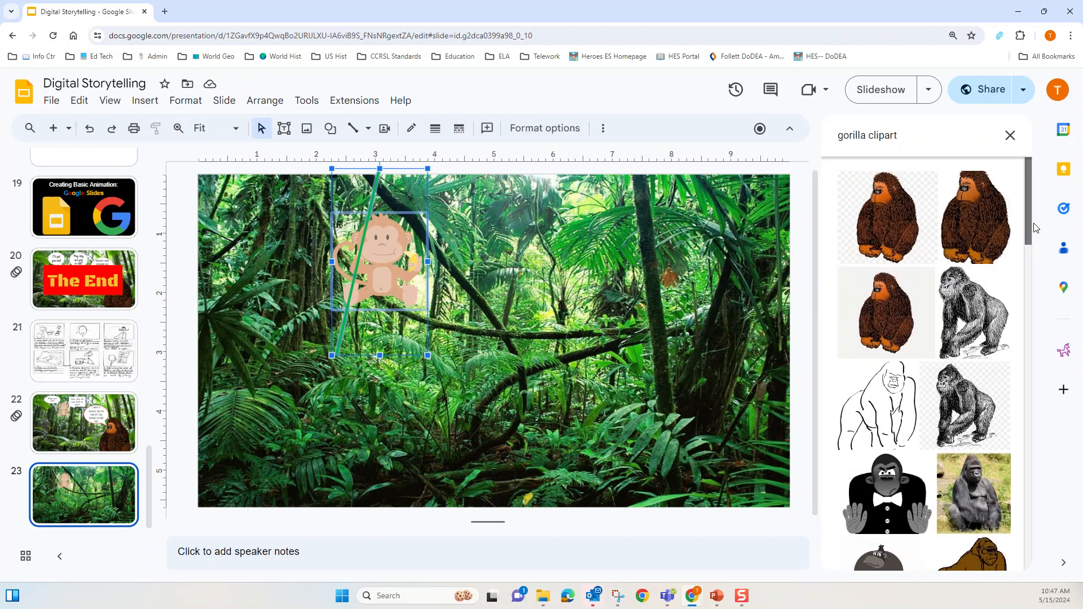
click(980, 225)
drag(980, 225, 622, 370)
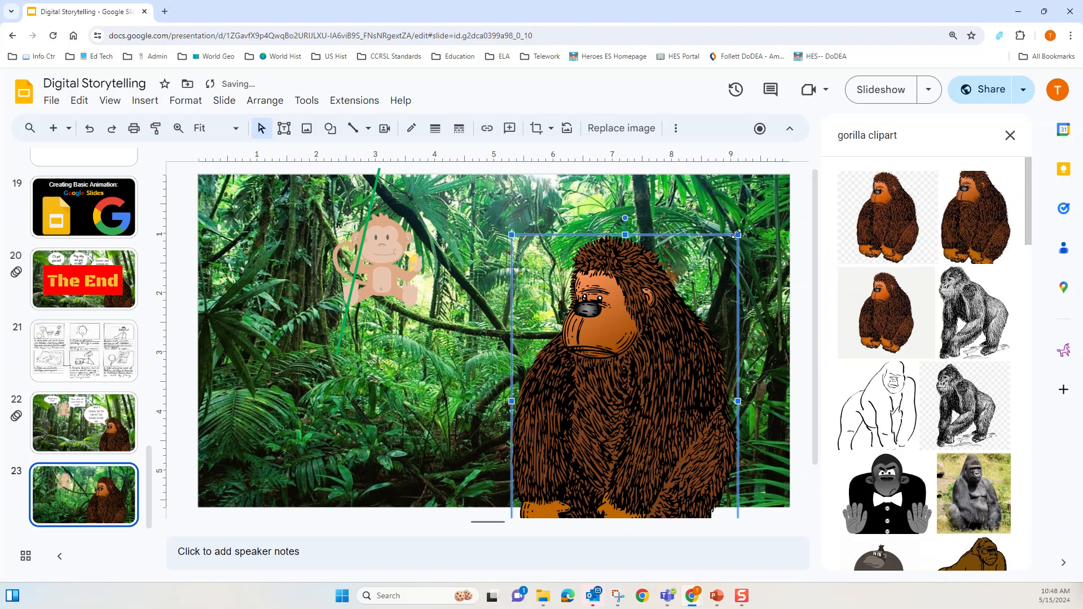
Shrink the gorilla slightly and position it in the slide's lower-right area with its feet below the slide's bottom edge.
drag(737, 233, 713, 272)
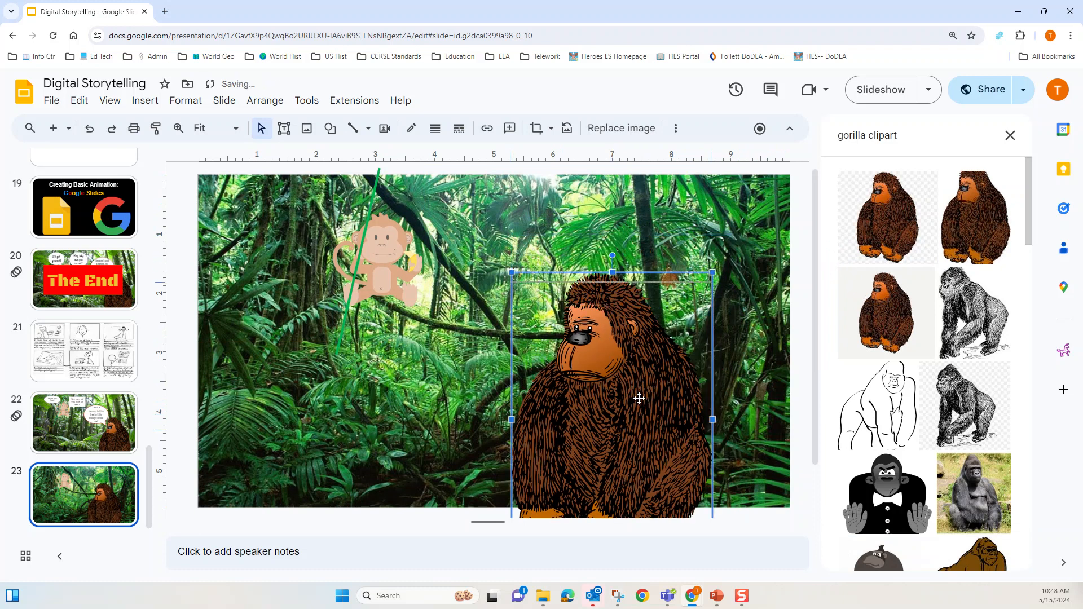
drag(635, 399, 635, 399)
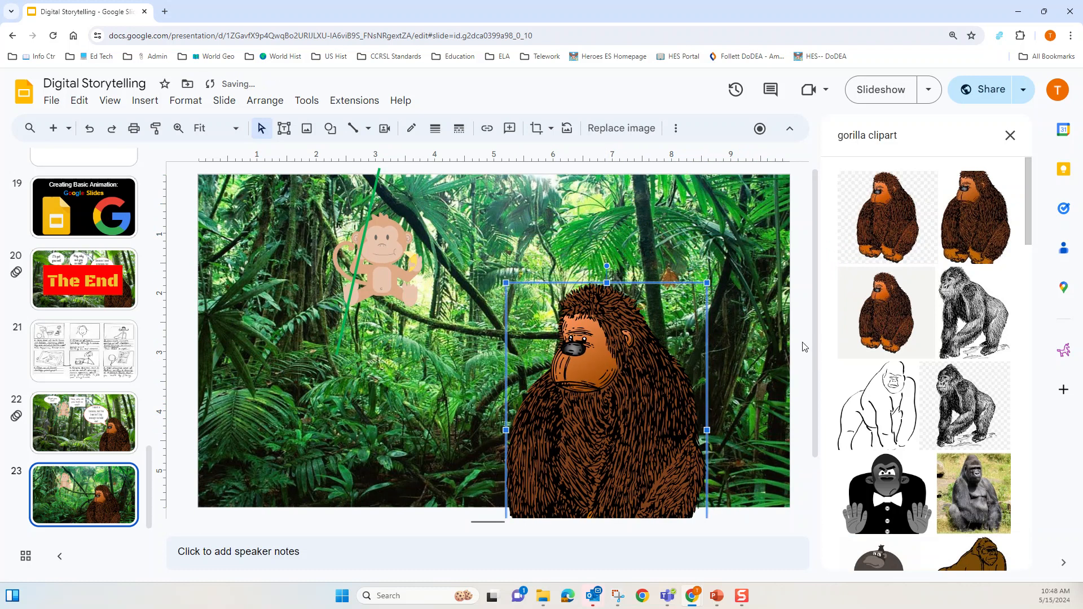
scroll(804, 347, down, 1)
drag(609, 374, 613, 314)
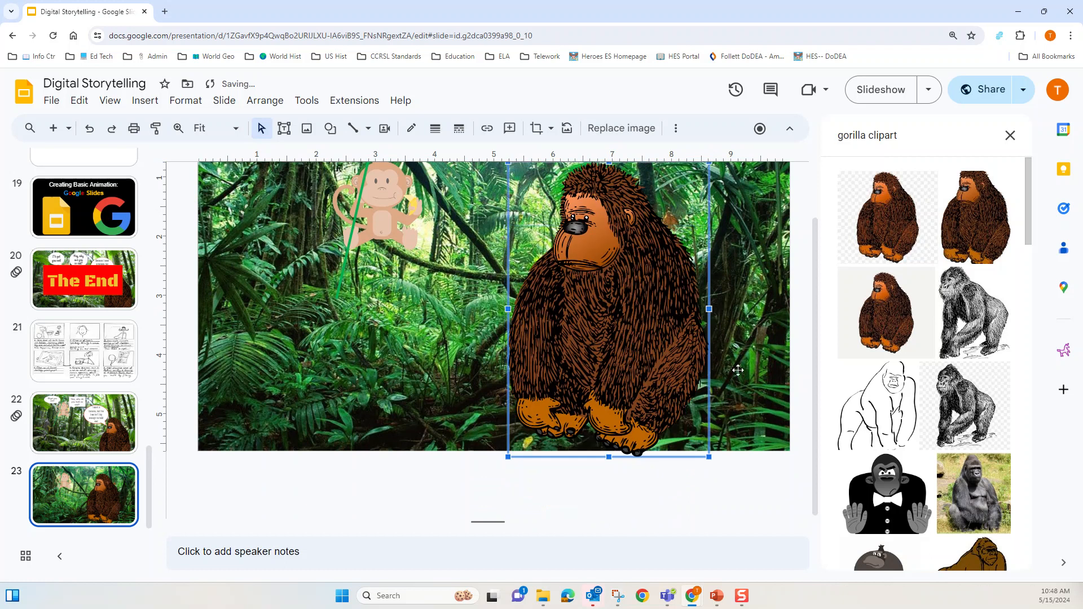
scroll(786, 382, up, 1)
drag(604, 377, 632, 398)
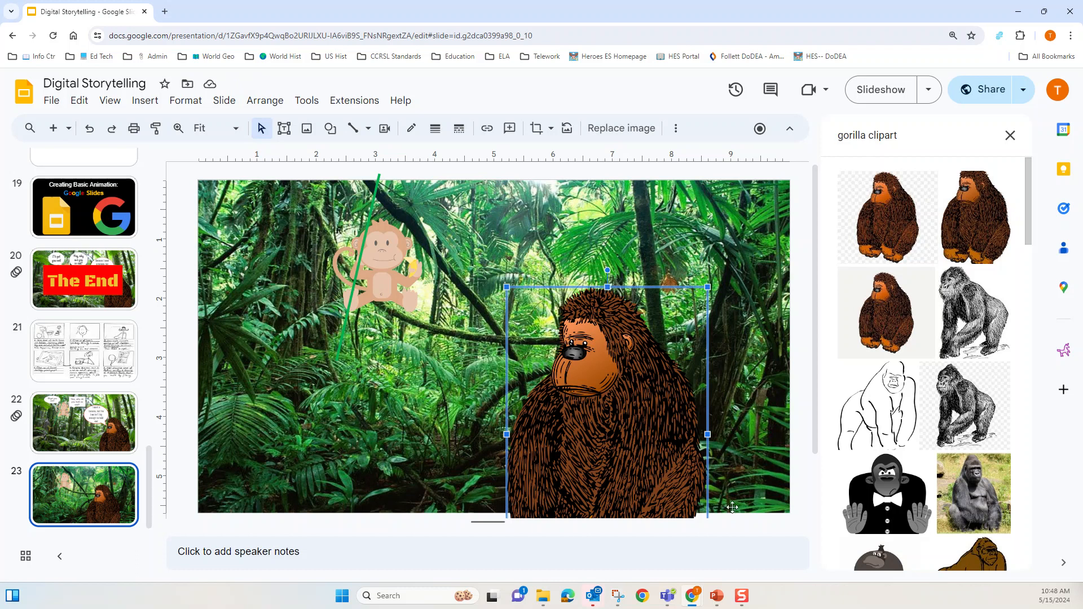
Preview the jungle slide in full-screen slideshow mode and return to editing.
click(876, 90)
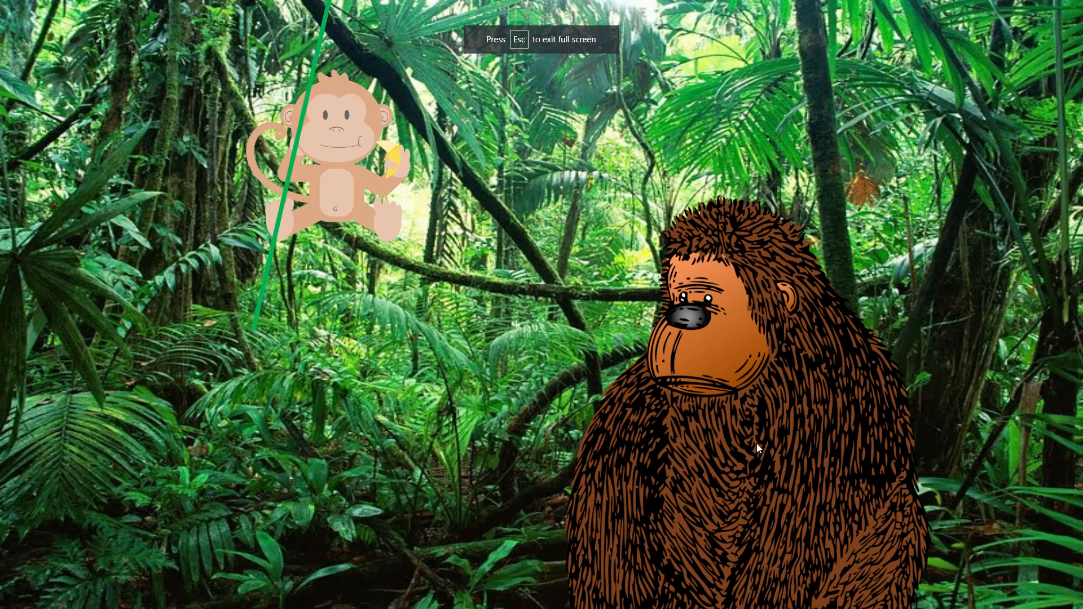
key(Escape)
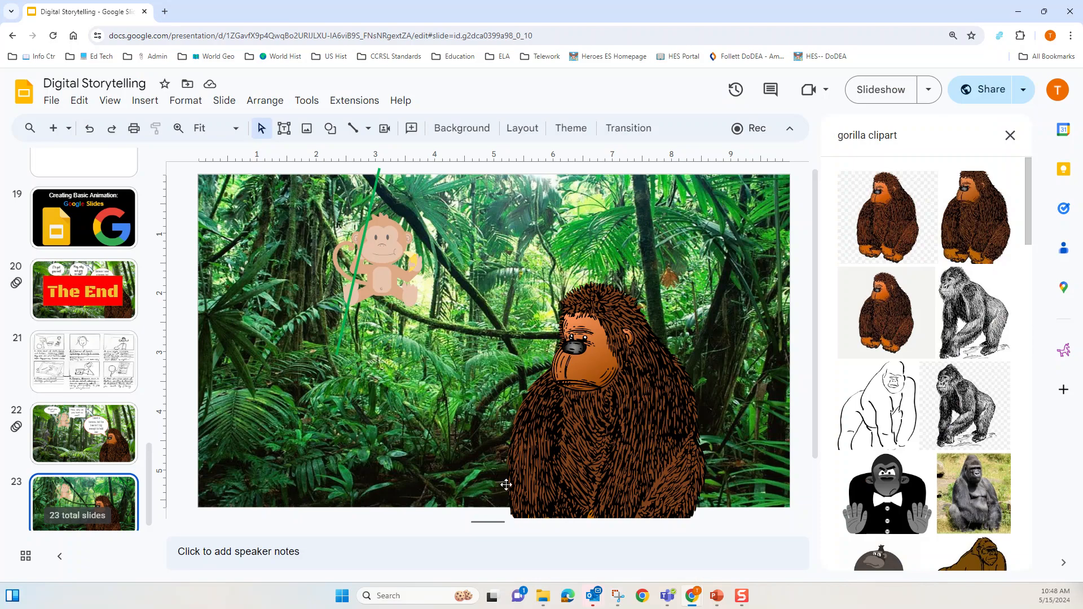
Draw an oval speech callout about 1.9 inches wide beside the monkey's head, near the slide's upper edge.
click(330, 132)
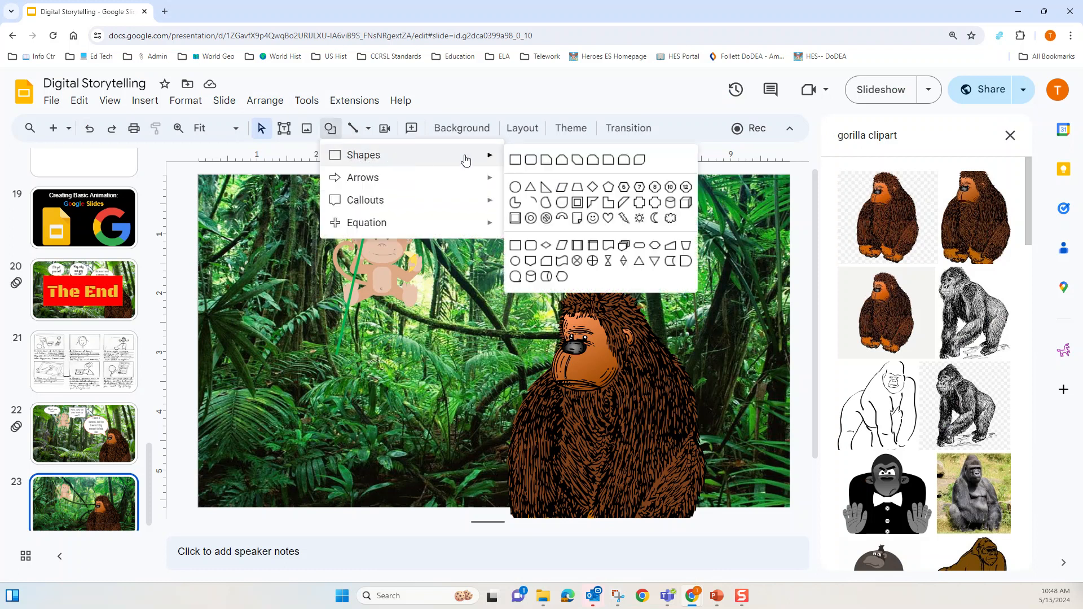
mouse_move(412, 205)
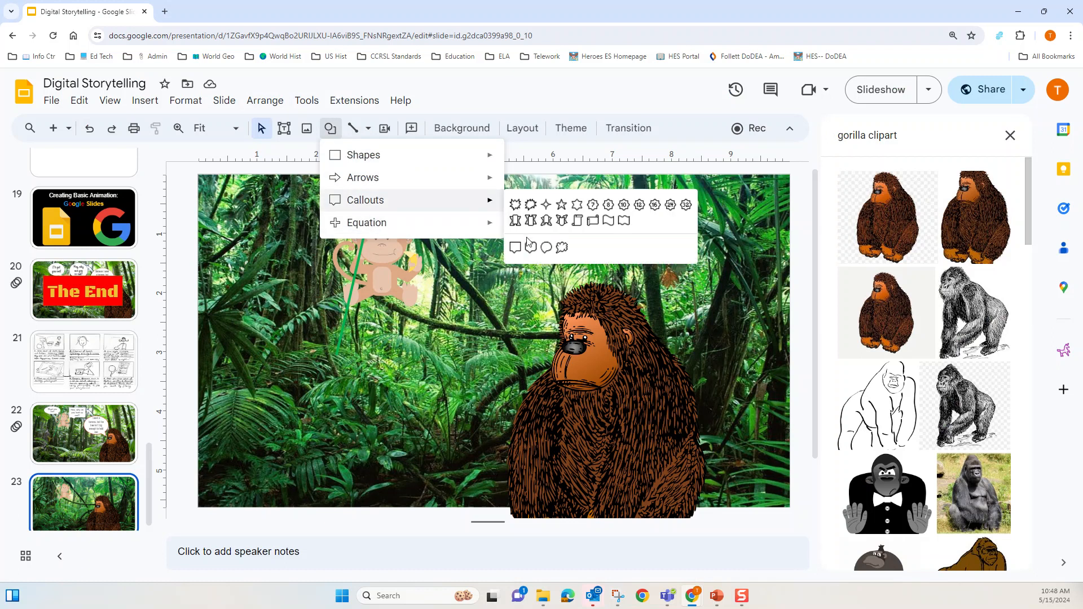
click(145, 102)
mouse_move(302, 244)
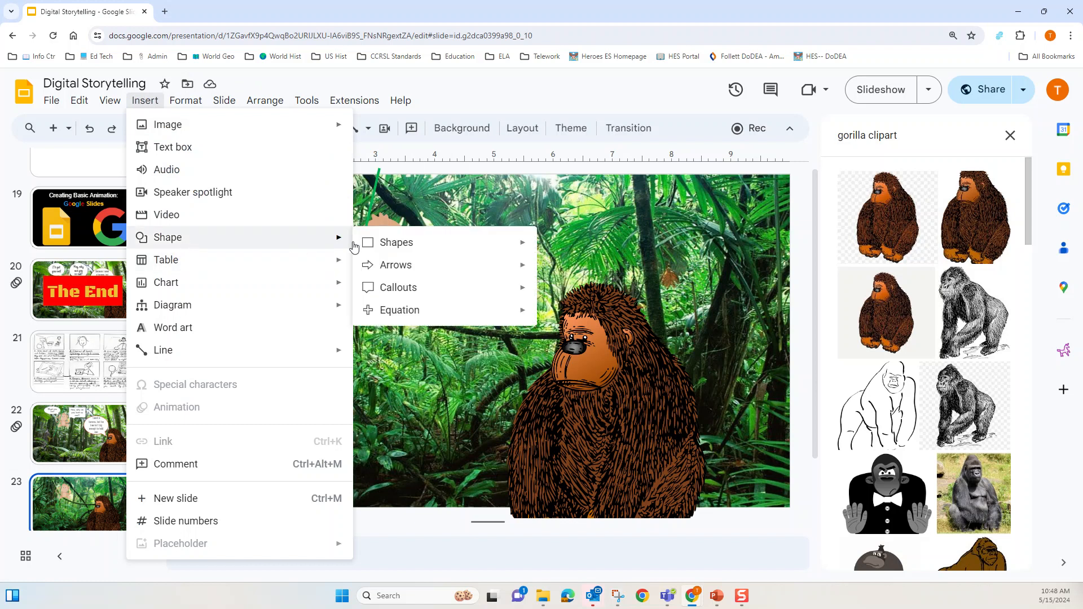
mouse_move(403, 288)
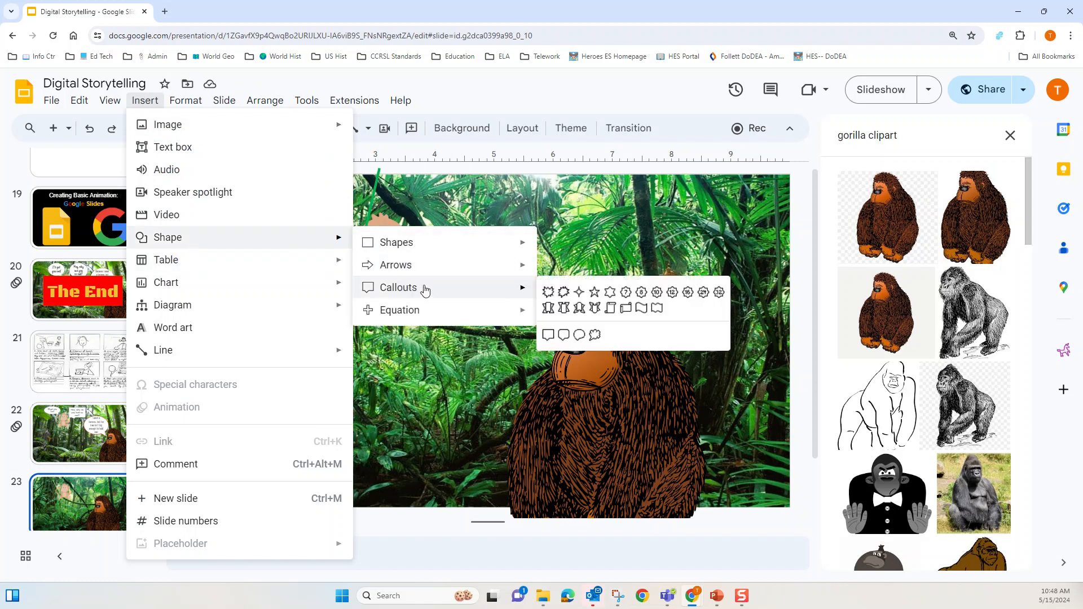
click(579, 337)
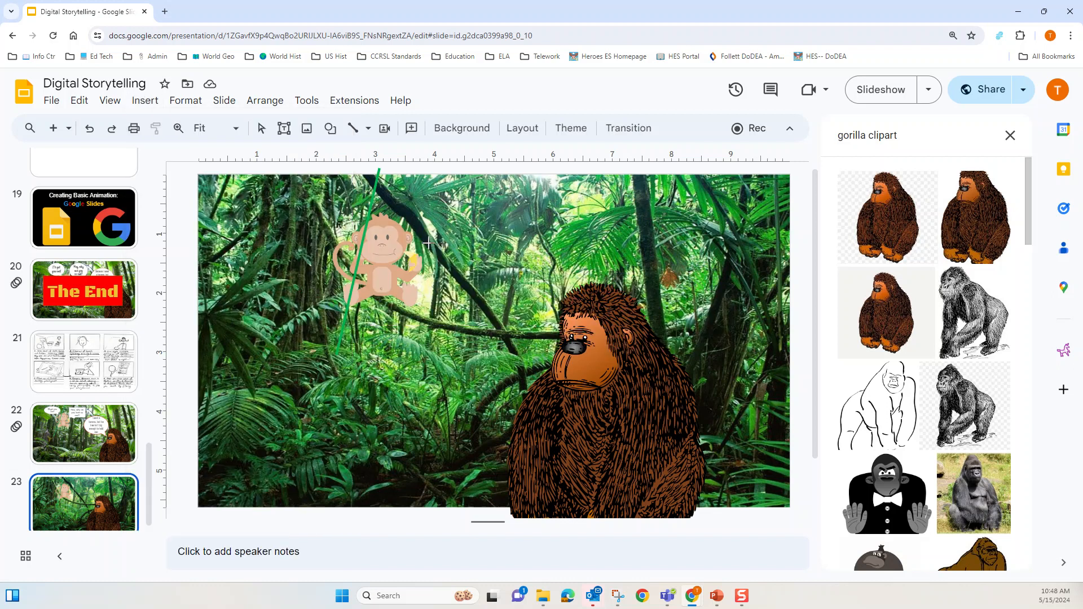
drag(432, 248, 541, 185)
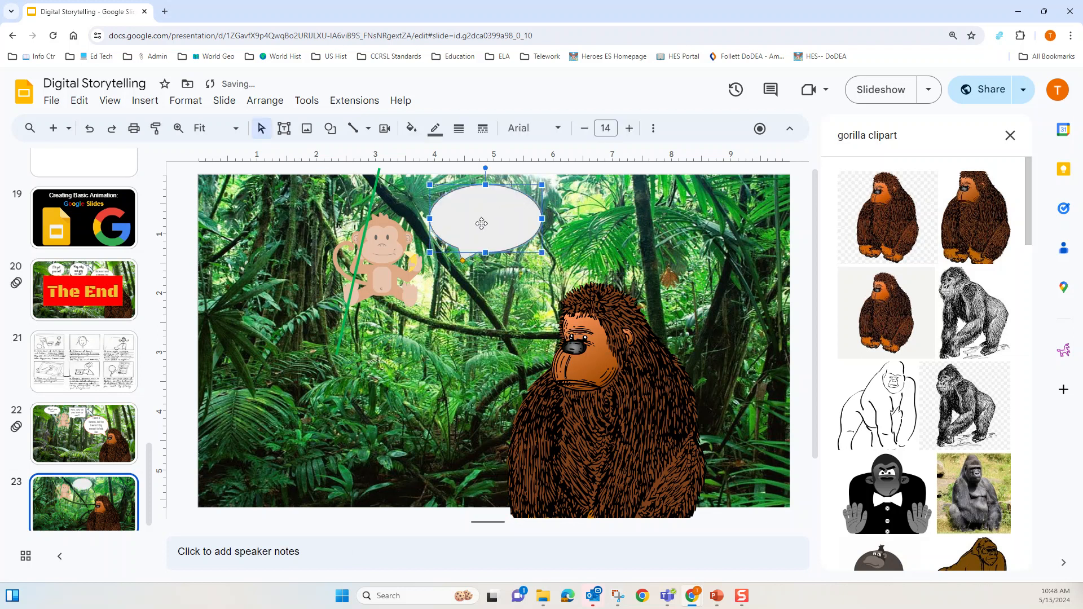
Enter "Hey, why are you so sad?" inside the oval speech bubble.
double_click(485, 220)
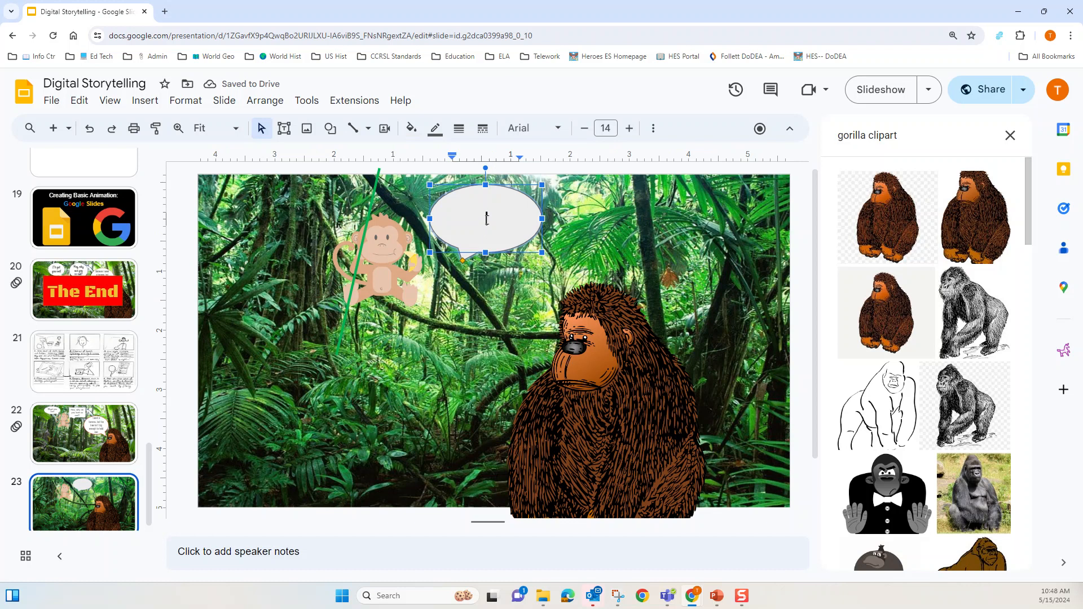
text(Hey, why ar)
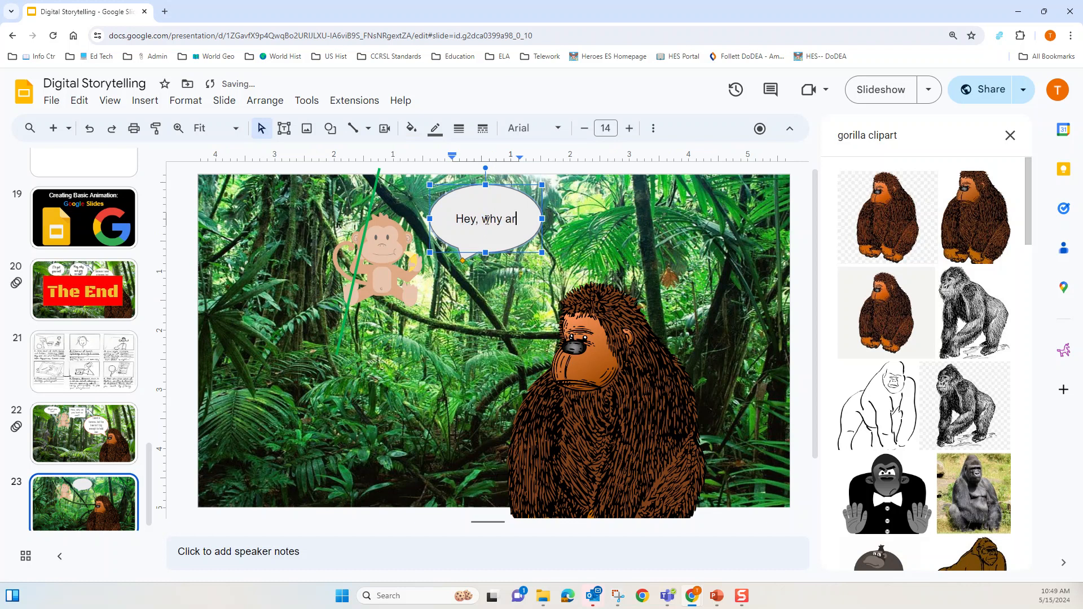
text(e you so s)
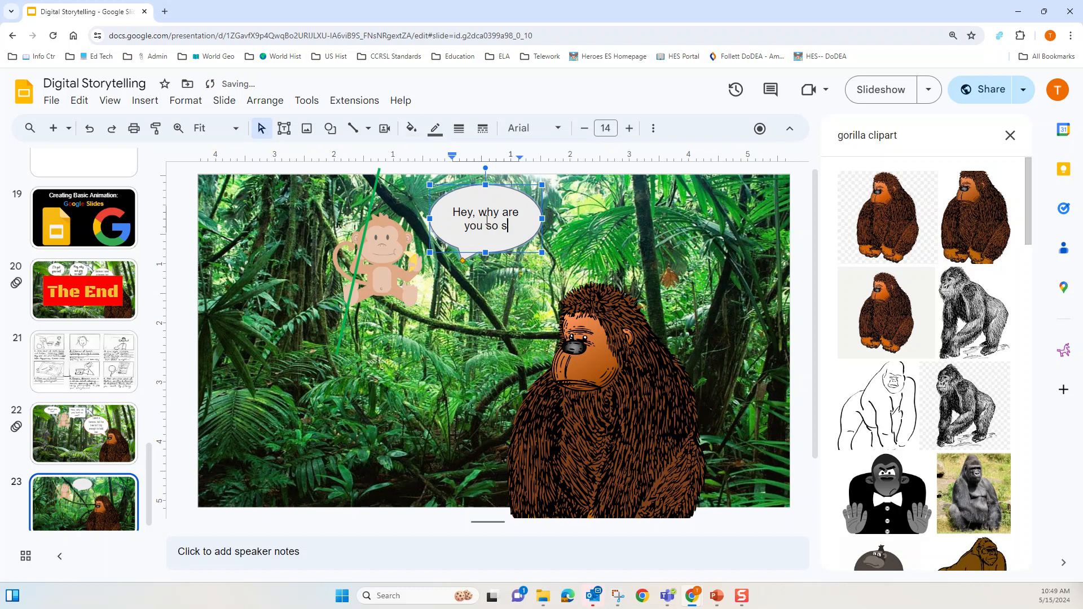
text(ad?)
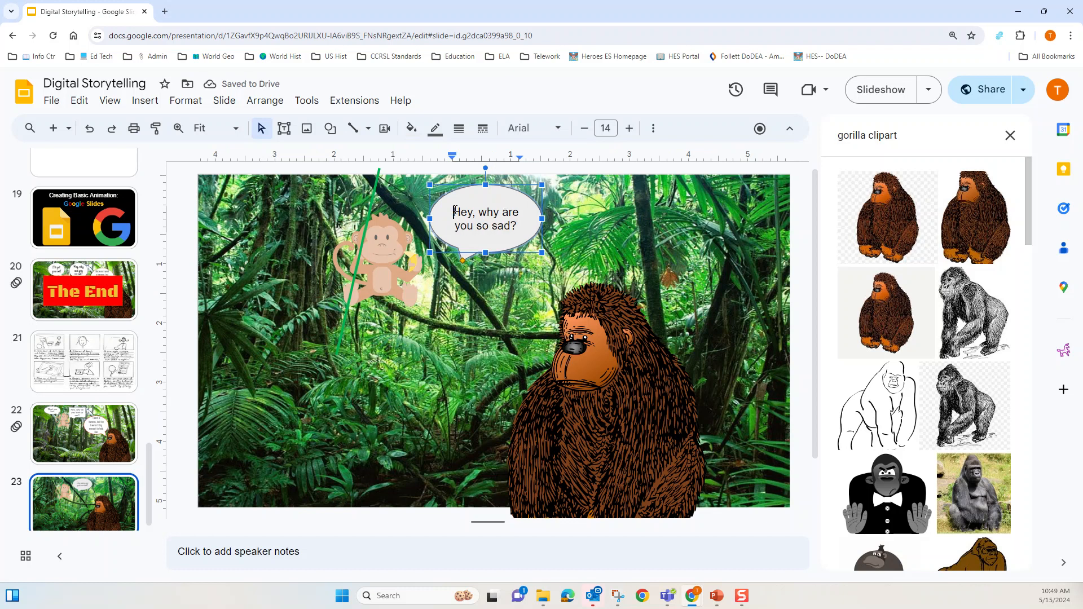
Format the speech bubble's text in Comic Sans MS at size 20.
drag(454, 210, 519, 227)
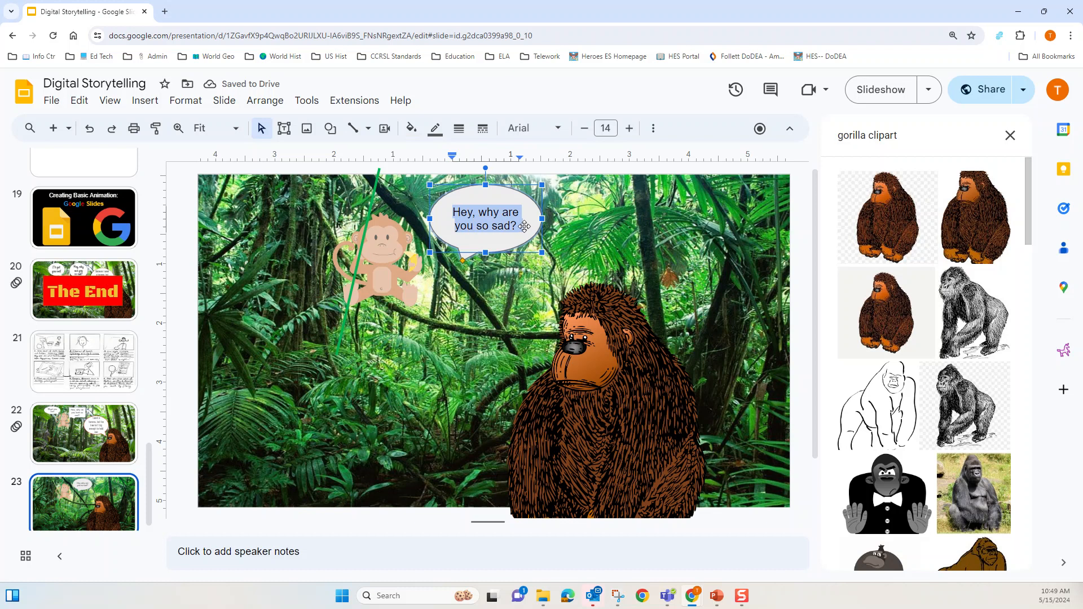
click(520, 129)
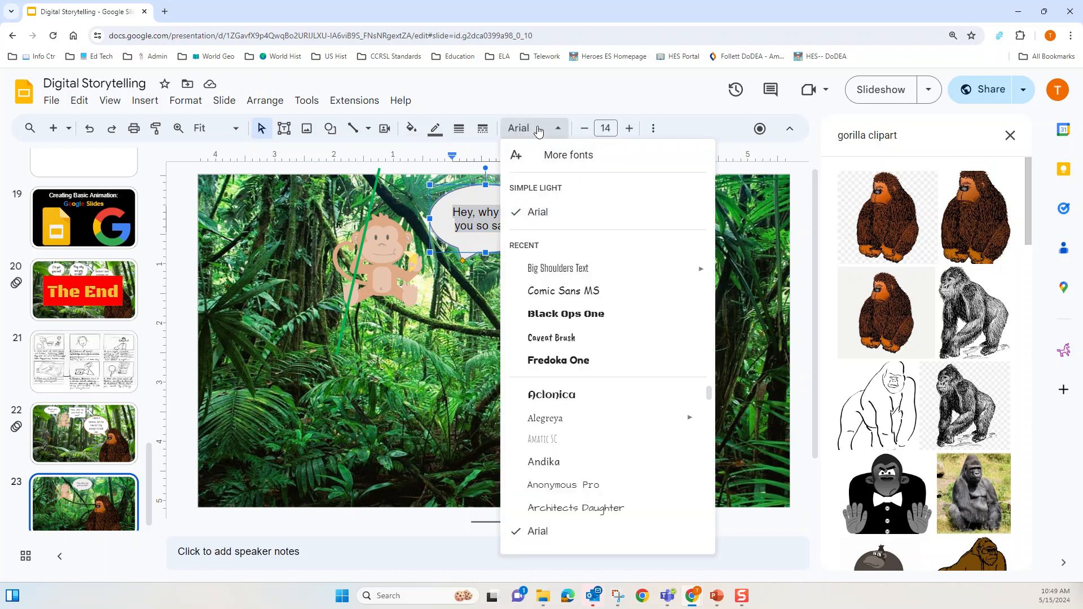
click(567, 293)
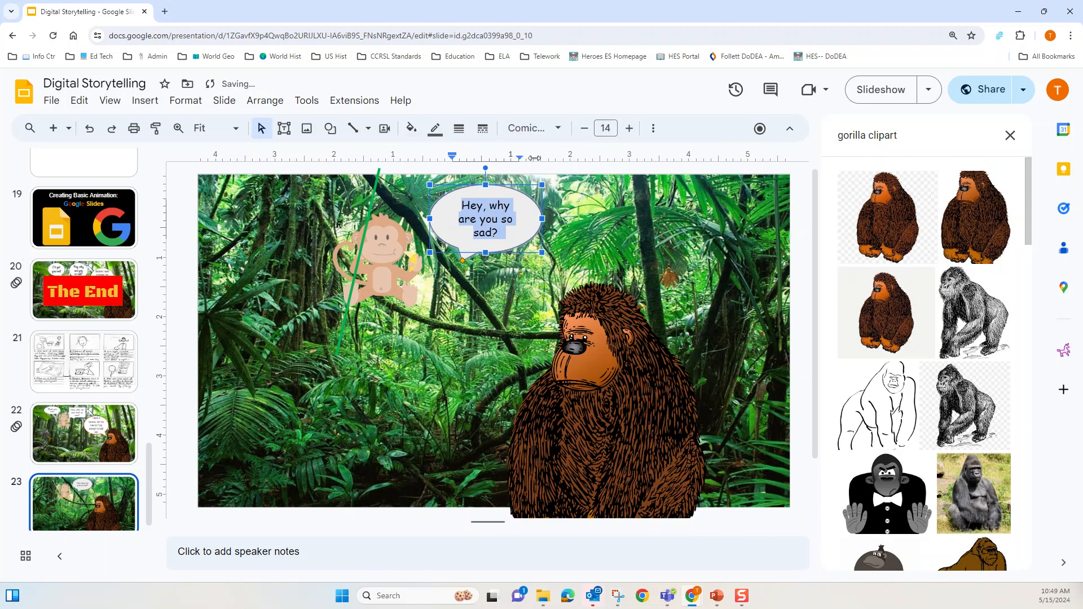
click(629, 128)
click(630, 128)
click(630, 129)
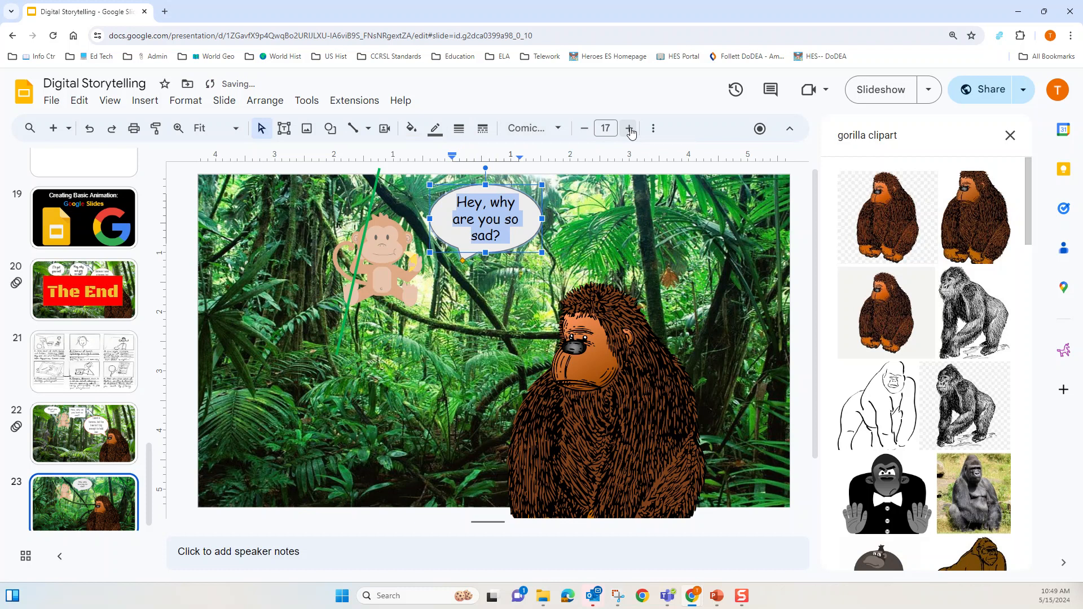
click(630, 129)
click(609, 128)
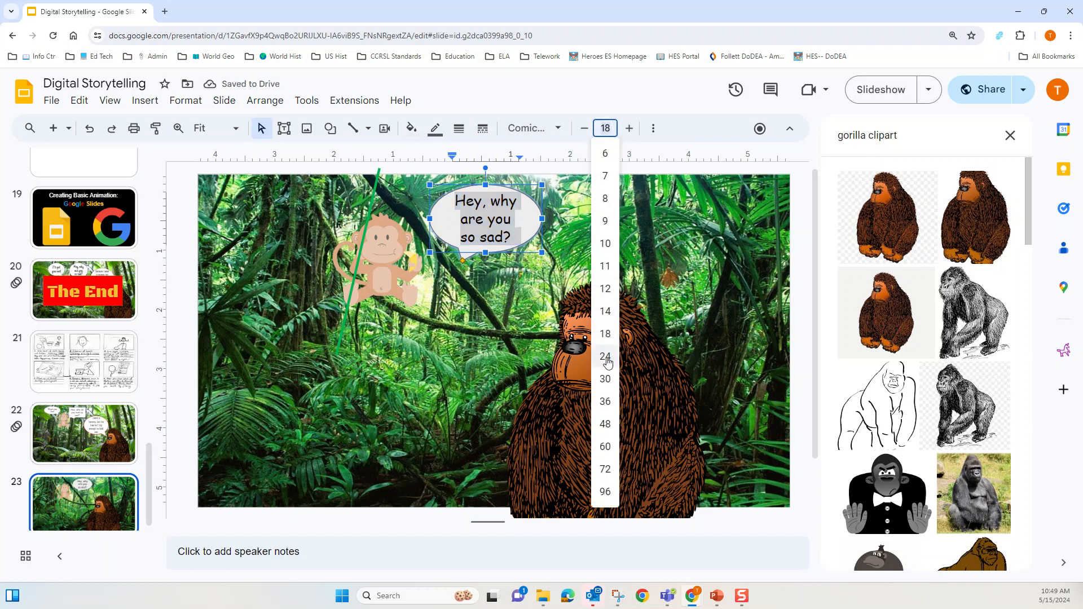
click(606, 337)
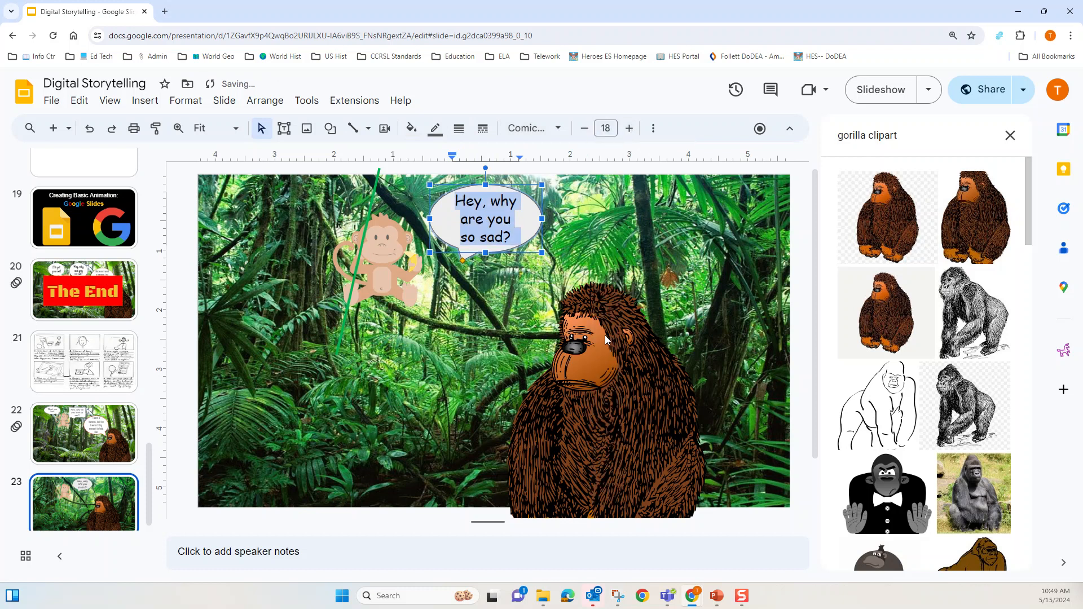
click(632, 132)
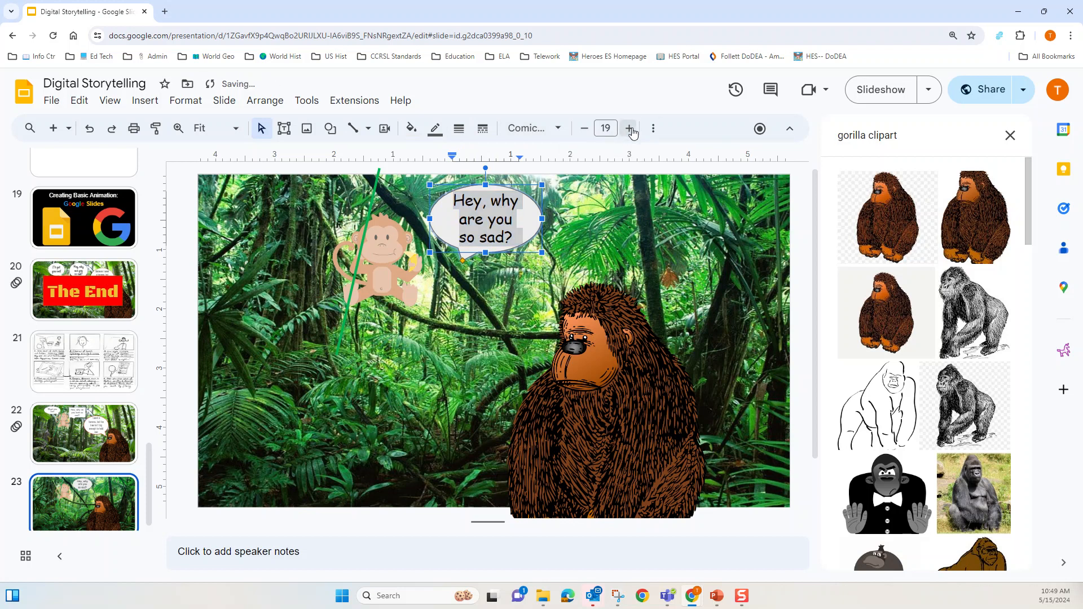
click(632, 132)
Widen the speech bubble to about 2.5 inches, shift it slightly up and left, and point its tail at the monkey.
drag(543, 219, 573, 220)
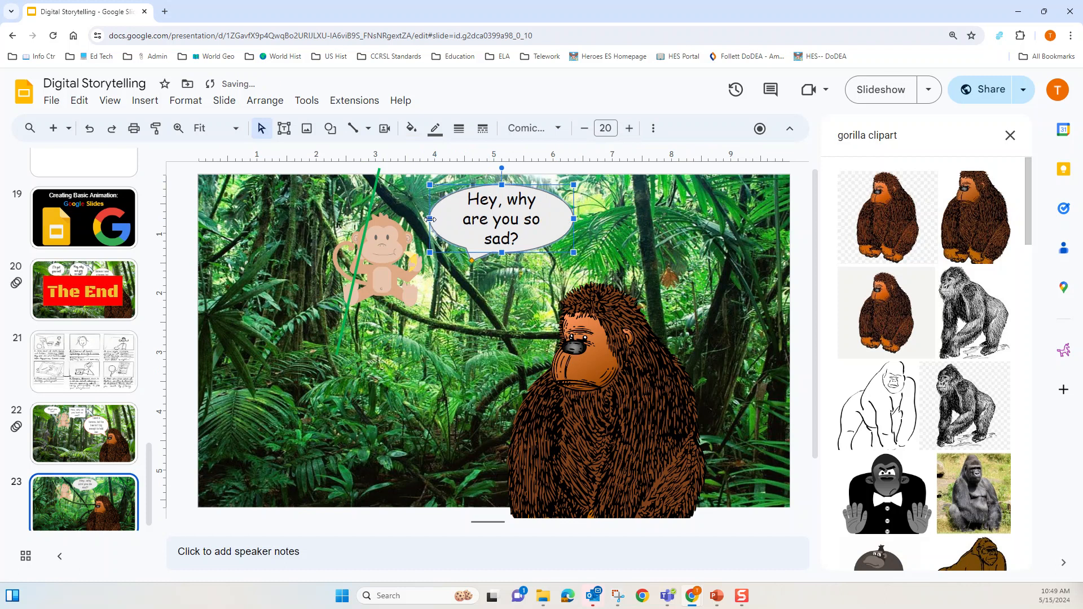
drag(430, 219, 446, 192)
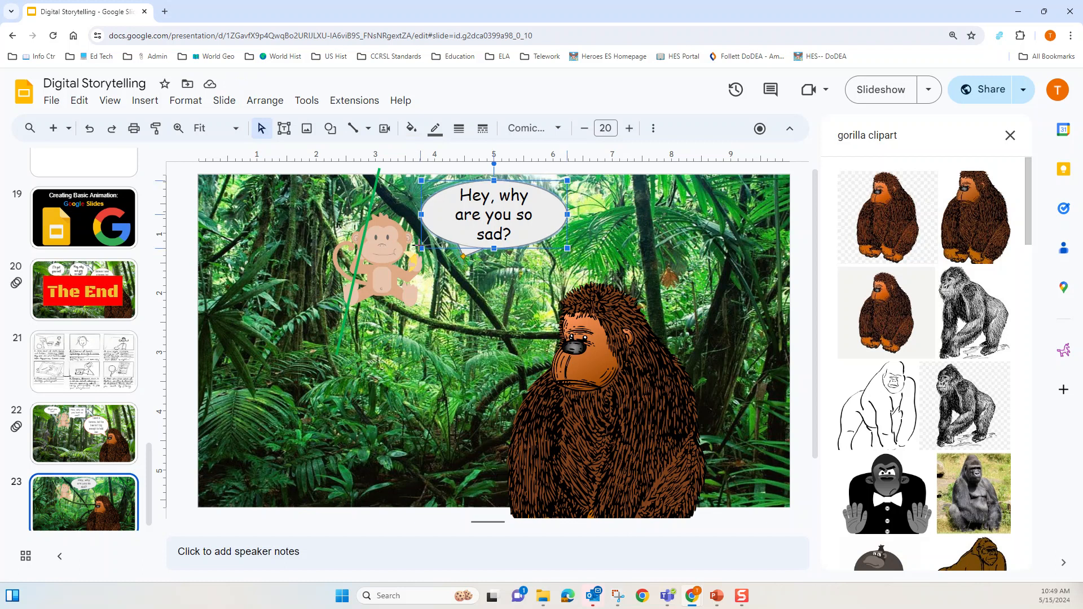
drag(418, 241, 418, 241)
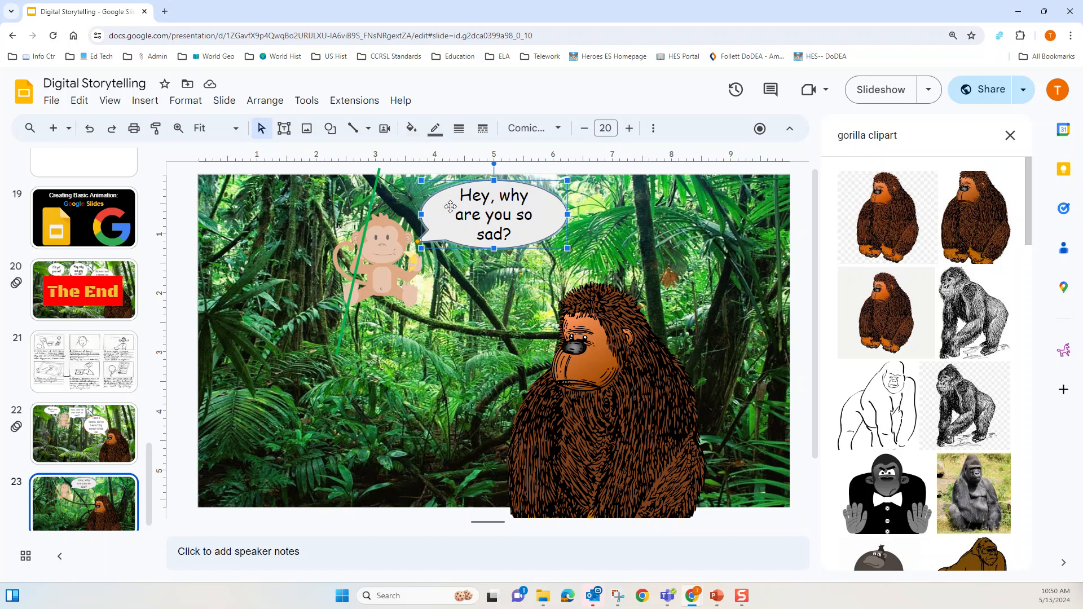
Fill the monkey's speech bubble with solid white and deselect it.
click(411, 128)
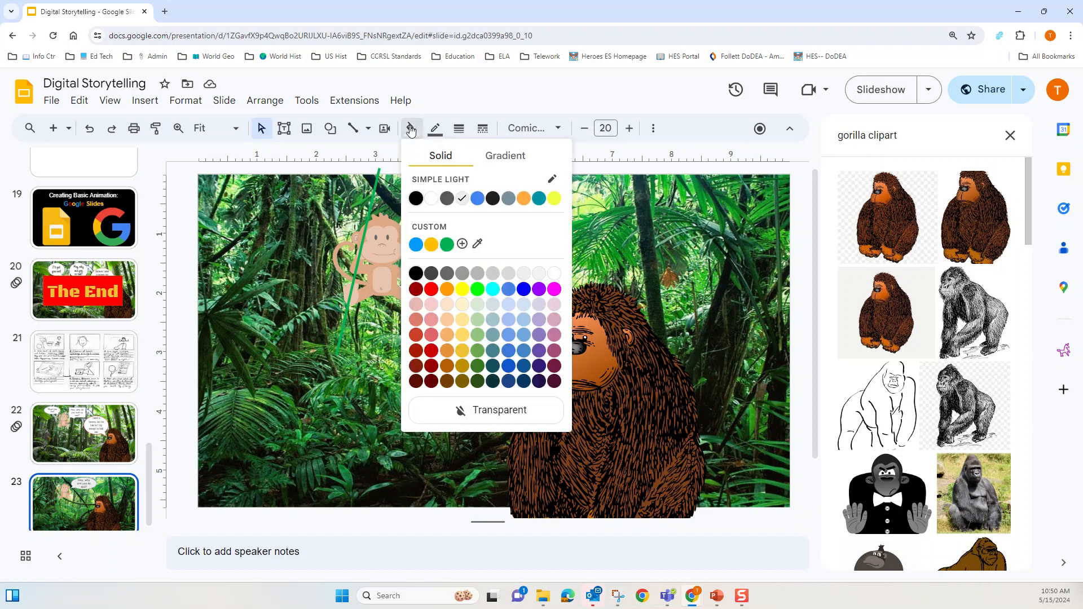
click(431, 198)
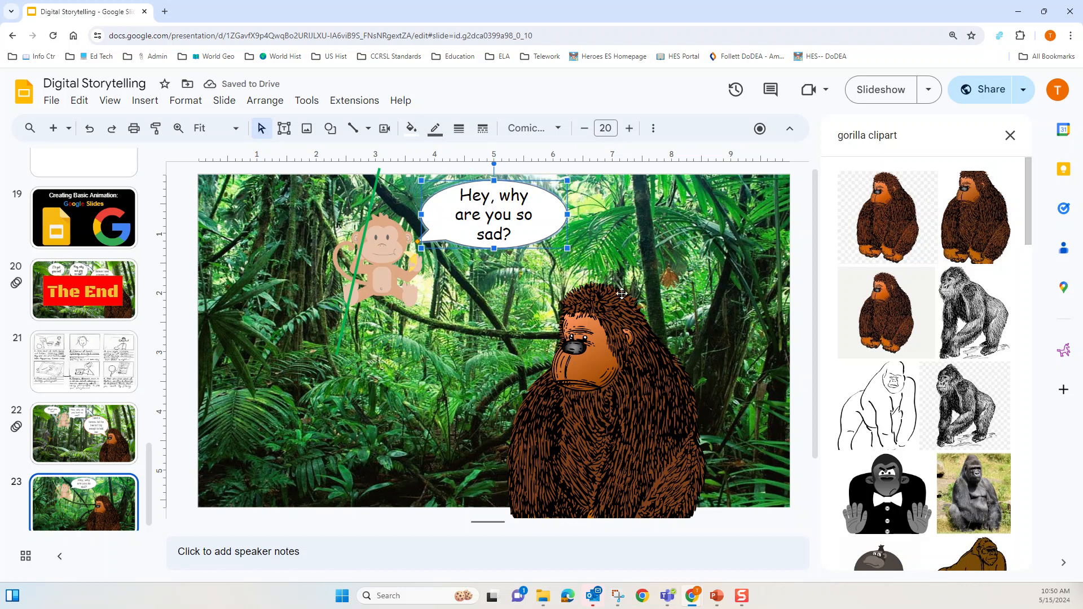
click(189, 410)
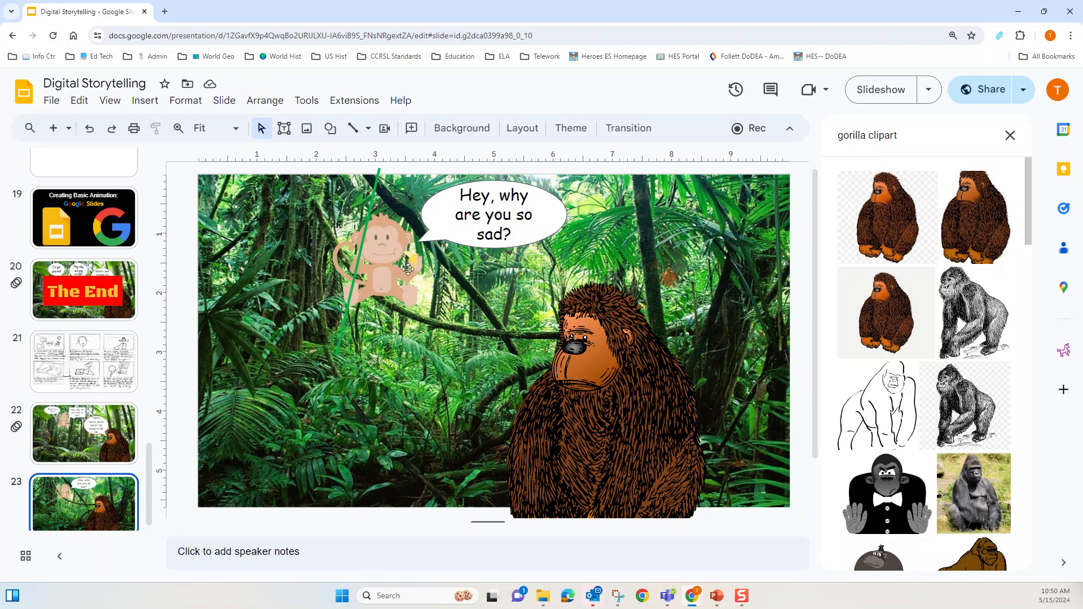
Move the gorilla close to the slide's right edge and choose the rectangular speech callout for a new bubble.
drag(614, 358, 685, 362)
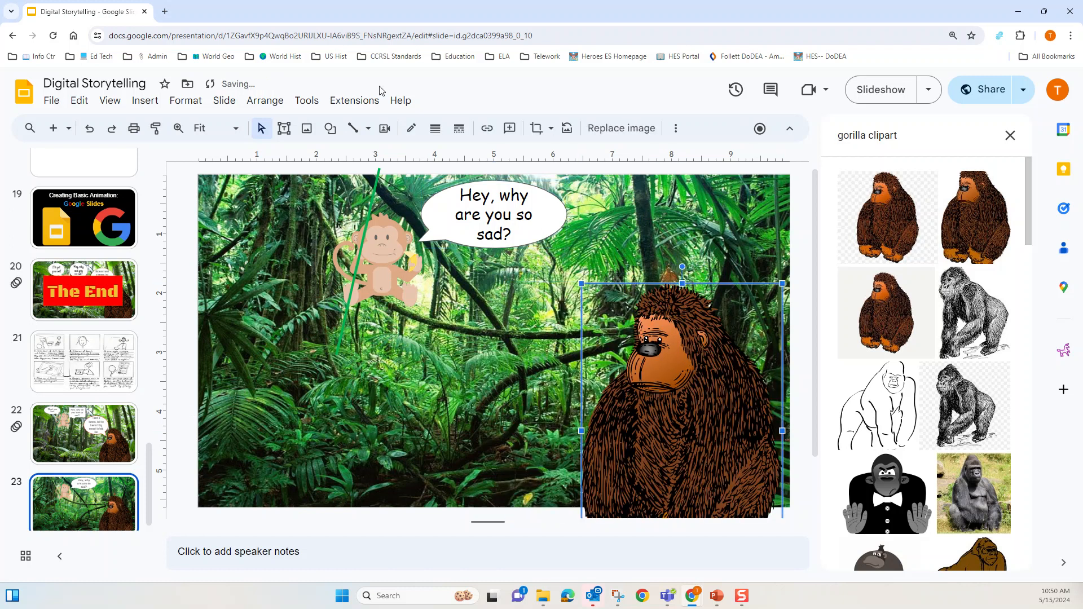
click(330, 128)
mouse_move(361, 200)
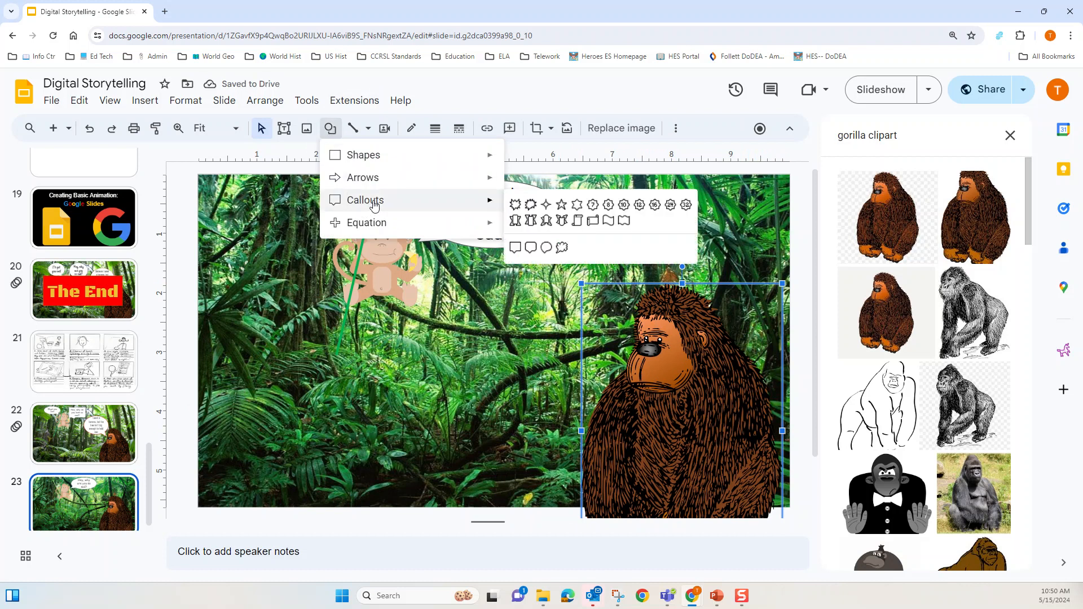
click(515, 248)
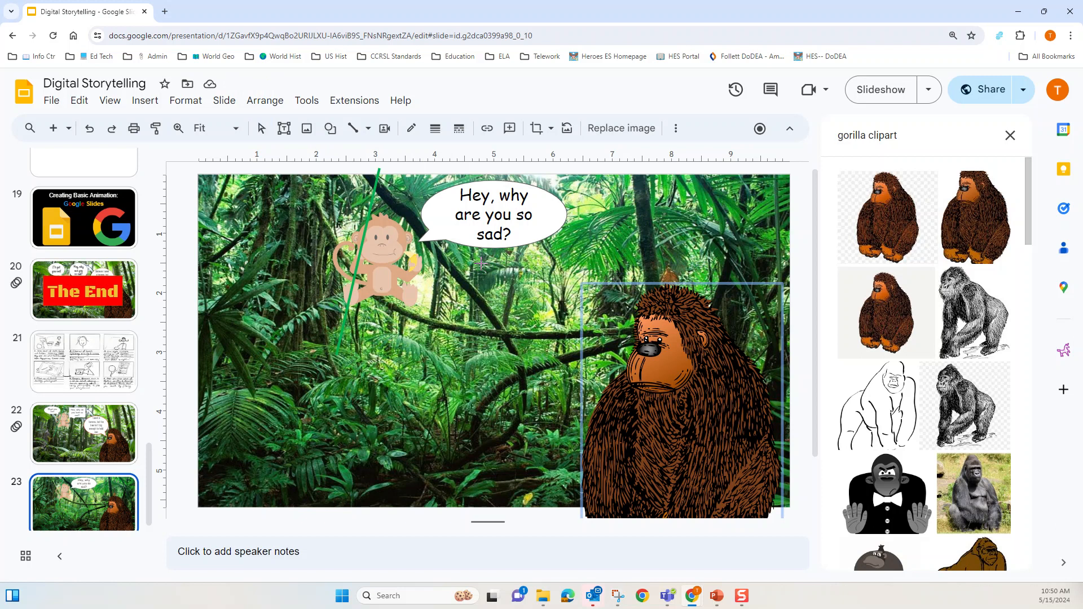